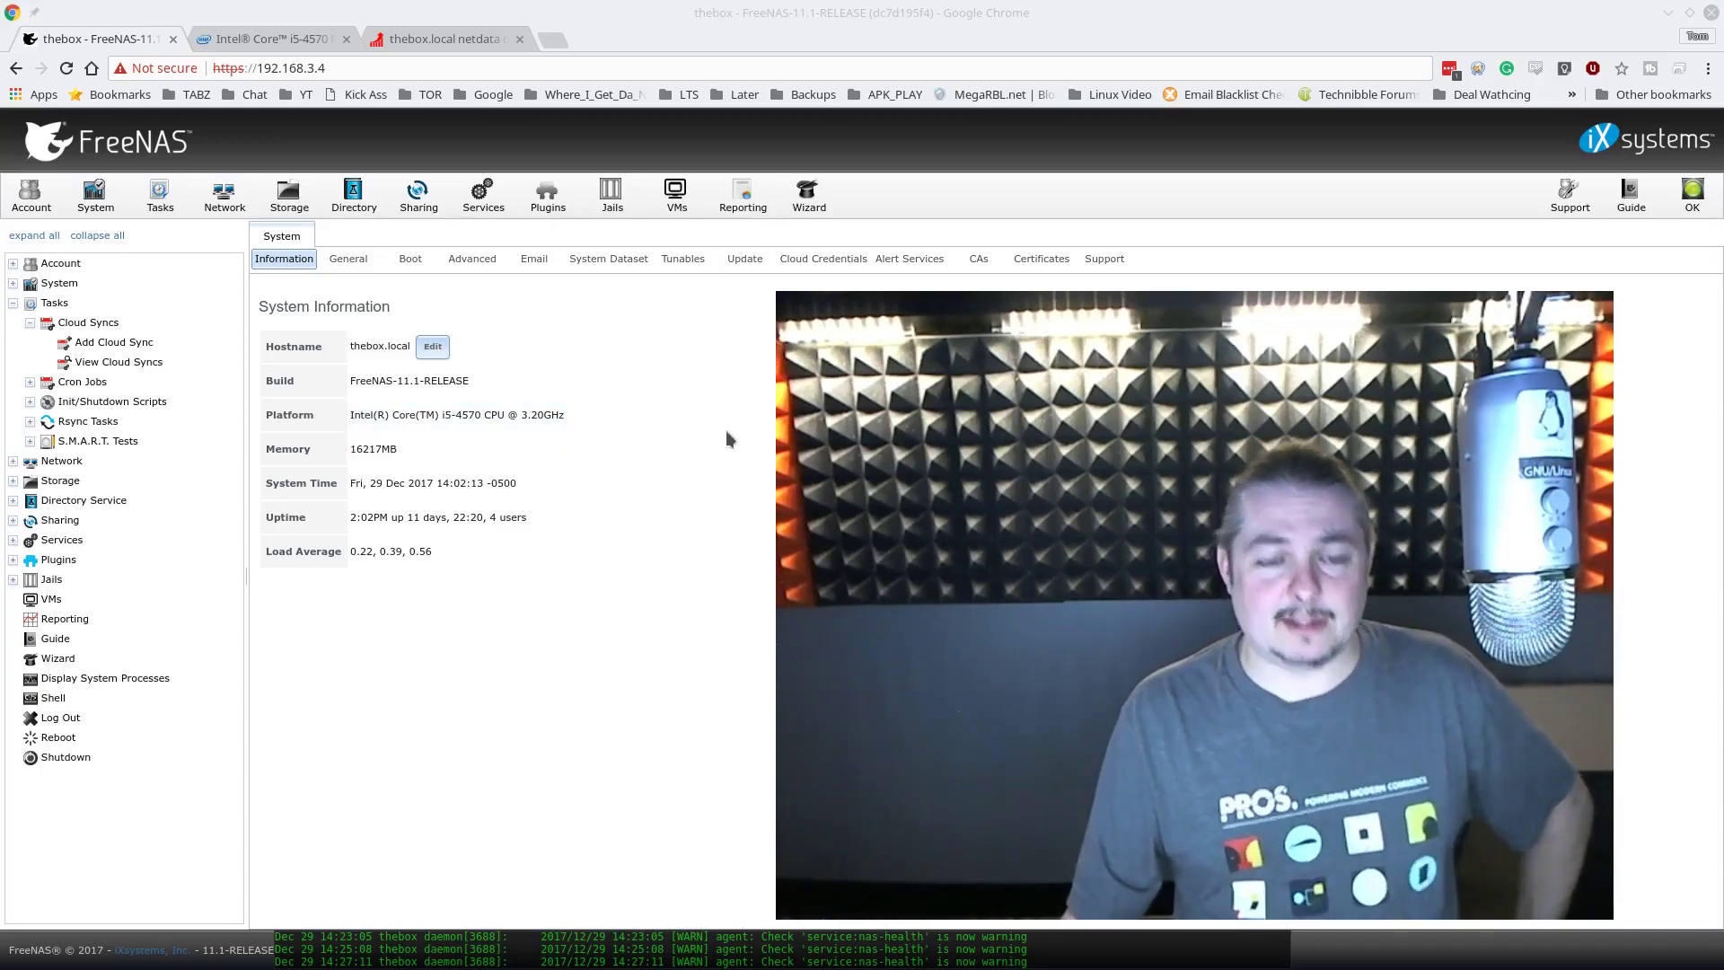
# Review the Intel ARK i5-4570 spec sheet: AES-NI, 32 GB max memory, DDR3/DDR3L, no ECC
pyautogui.click(256, 36)
pyautogui.scroll(10, 898, 539)
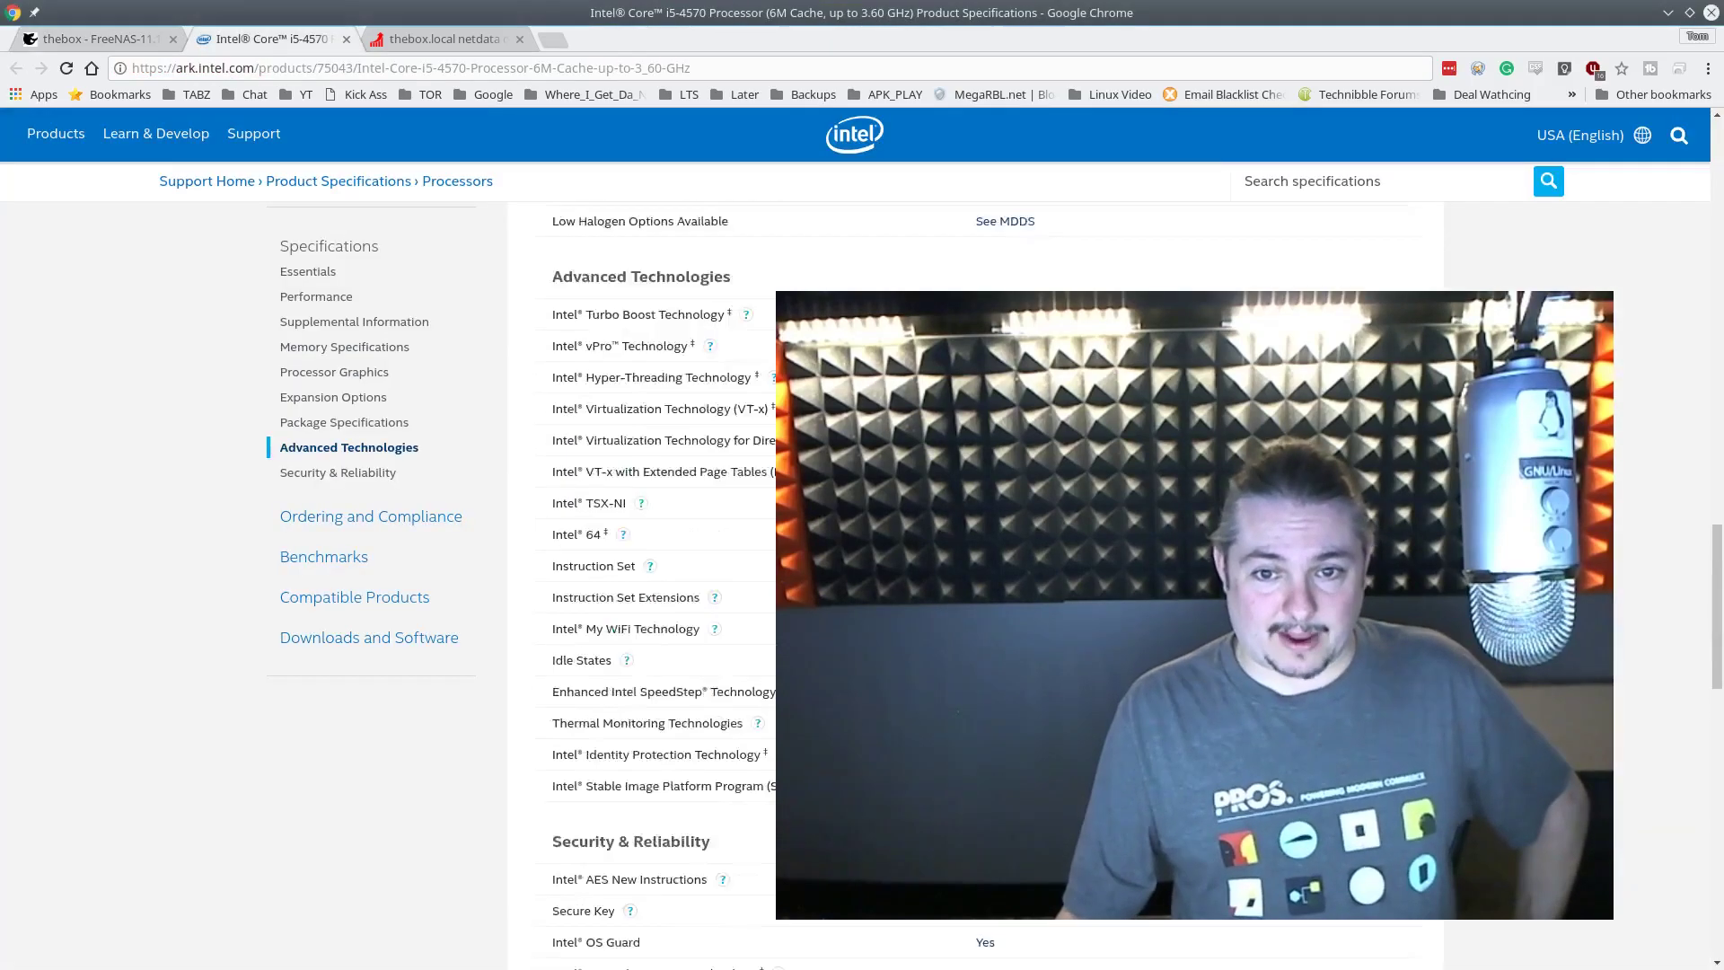
pyautogui.scroll(15, 897, 539)
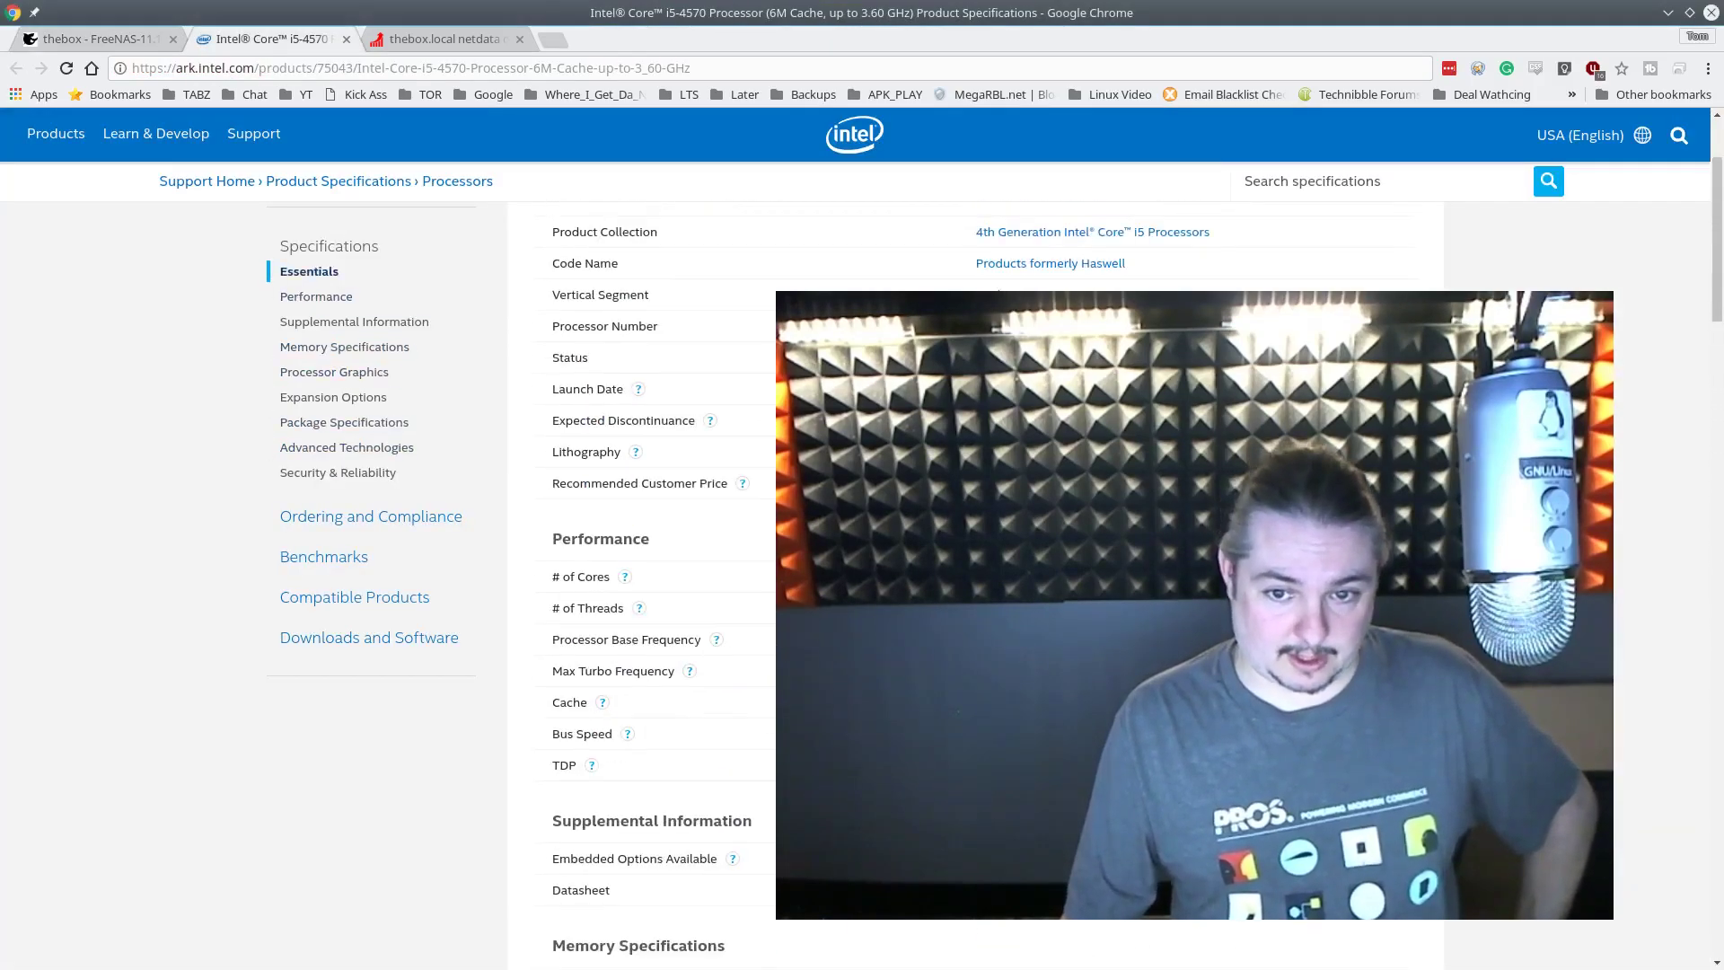
pyautogui.scroll(-2, 898, 539)
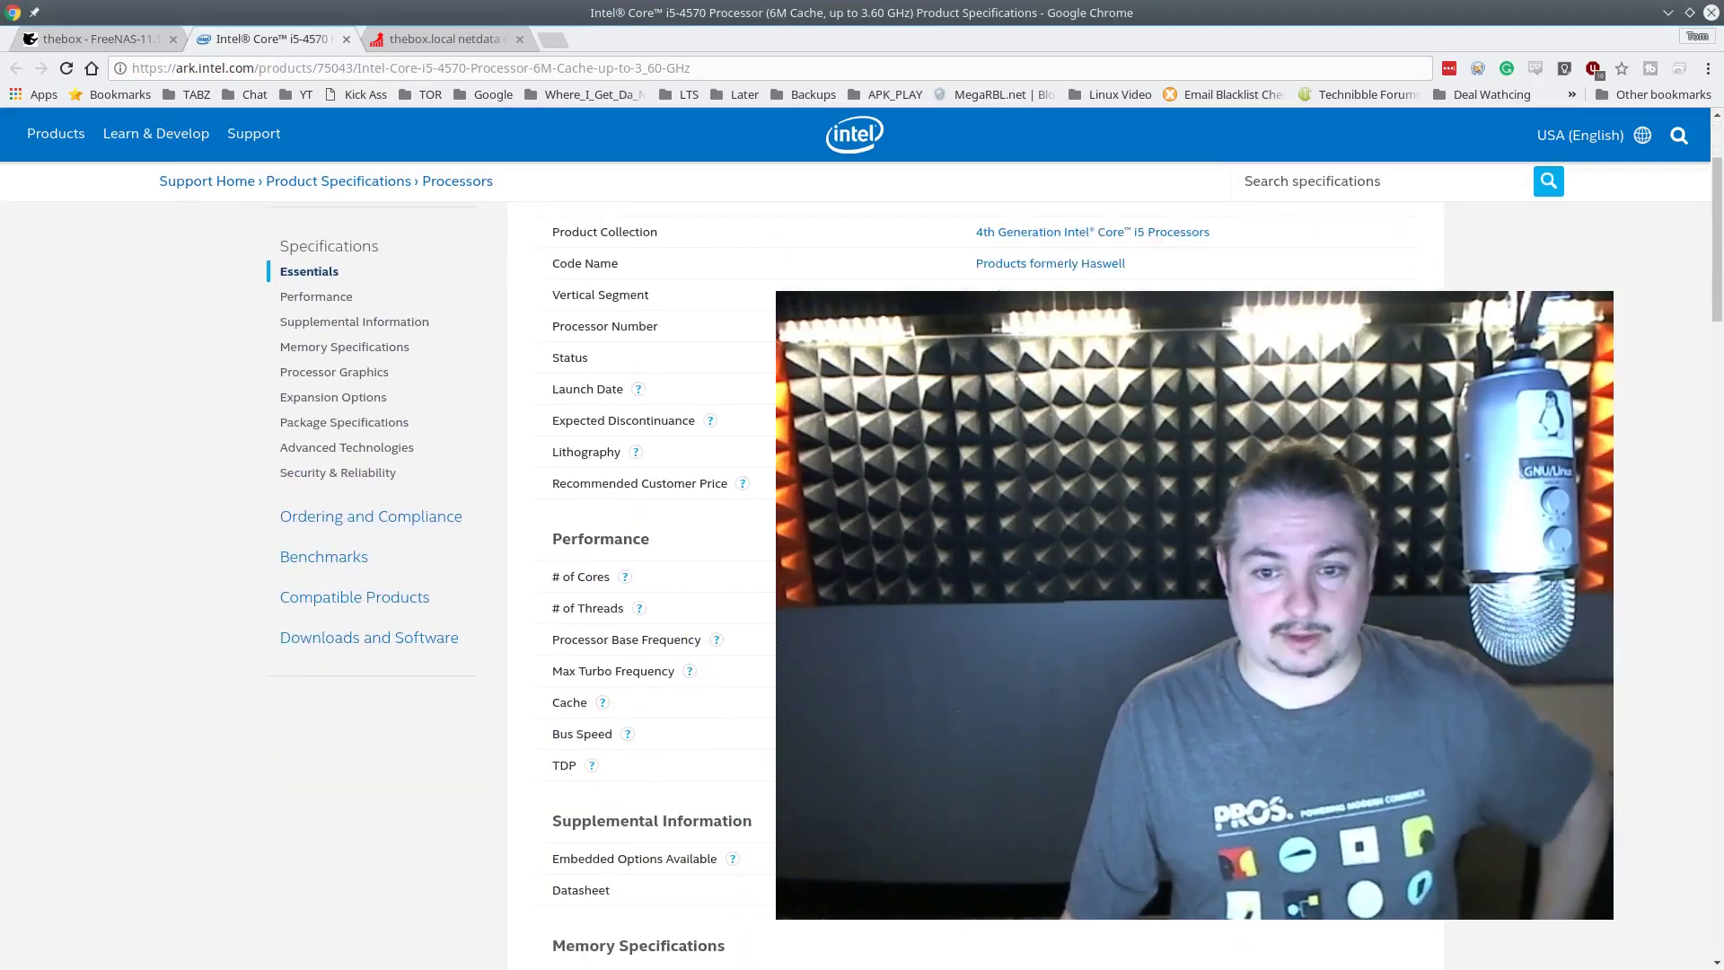
pyautogui.scroll(-20, 898, 539)
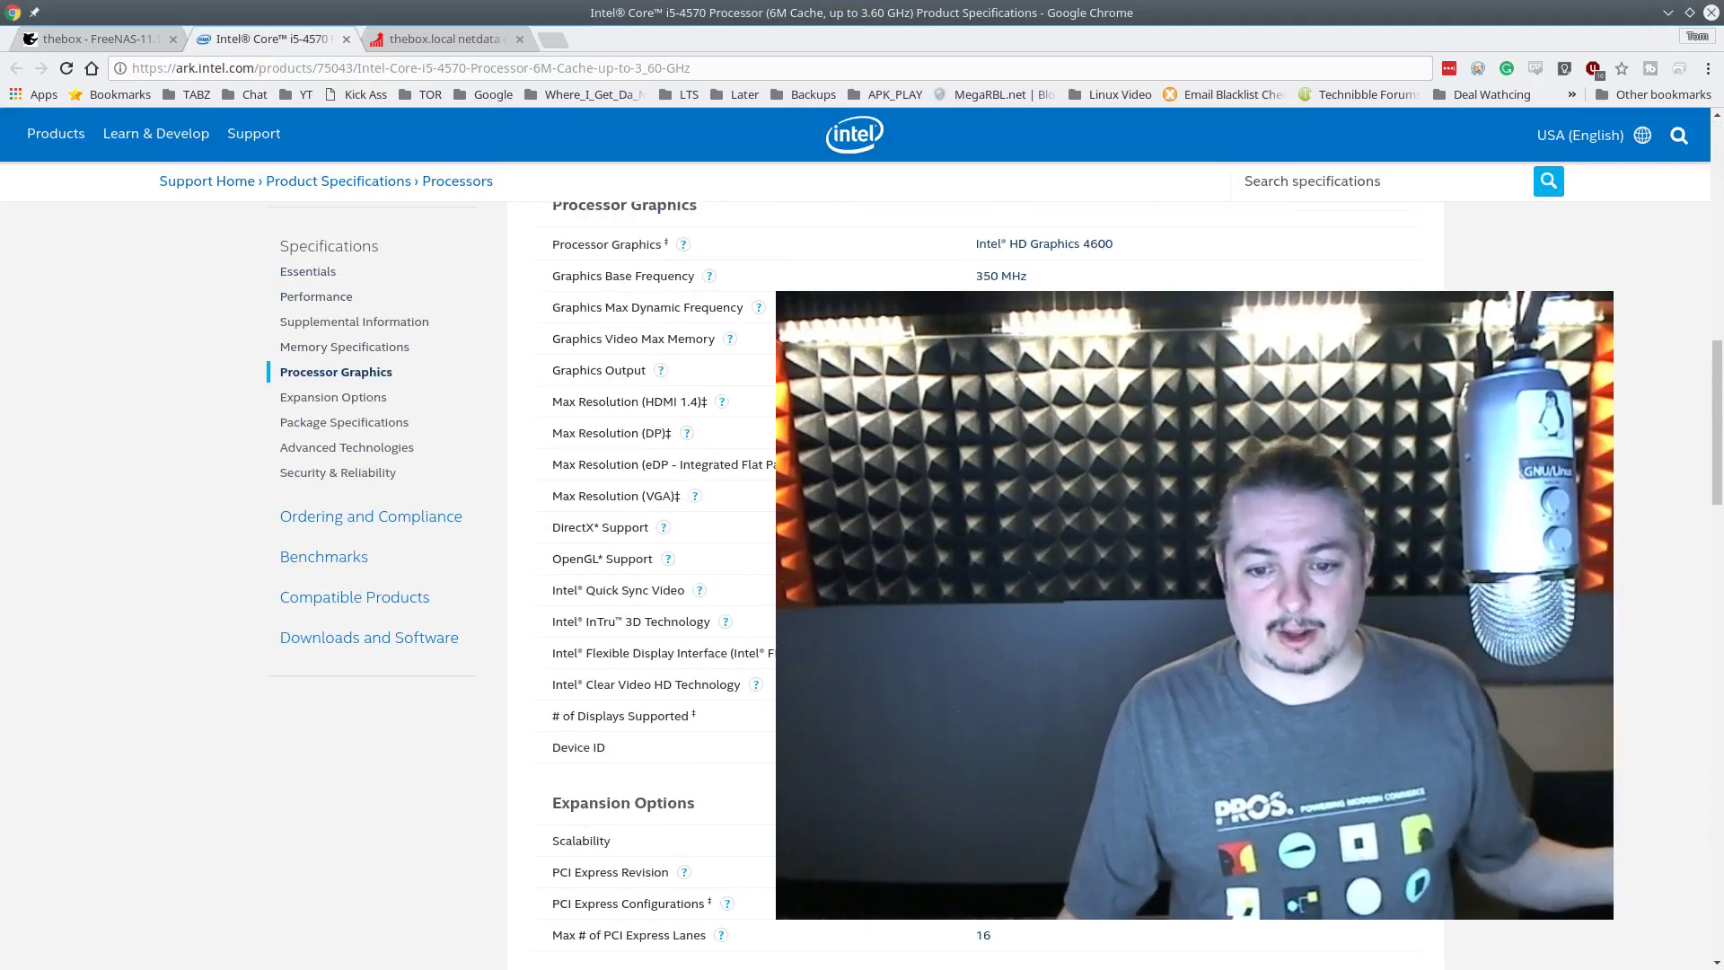
pyautogui.scroll(-5, 898, 538)
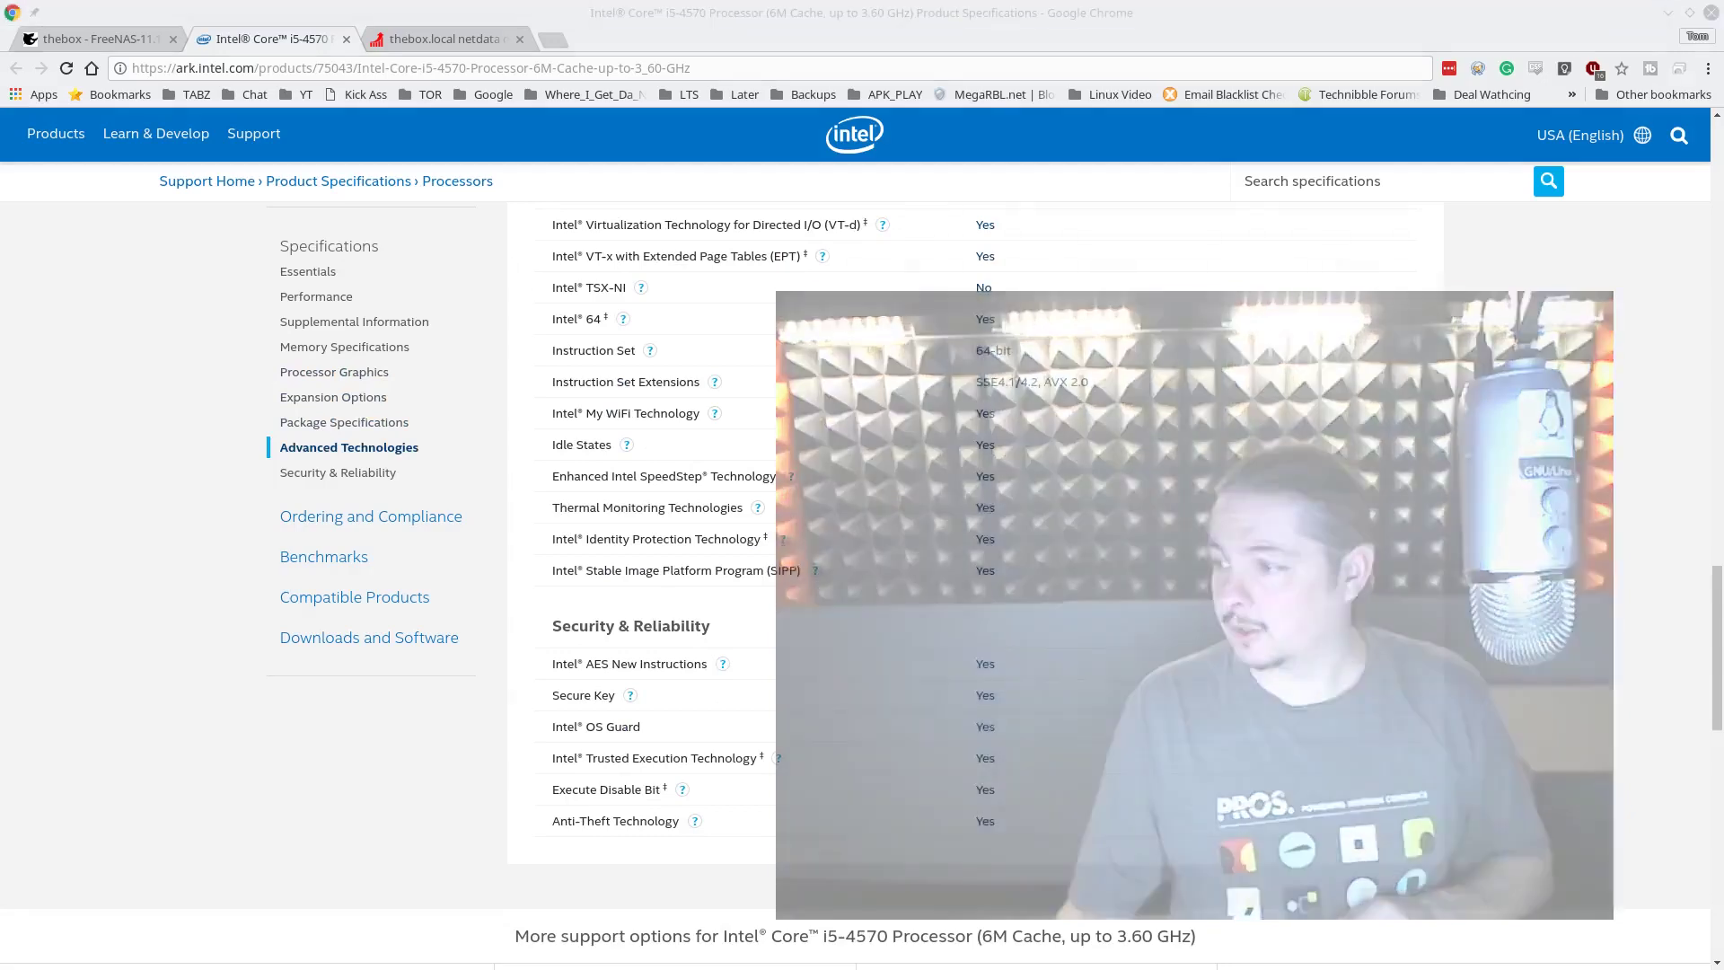
pyautogui.scroll(-2, 1092, 472)
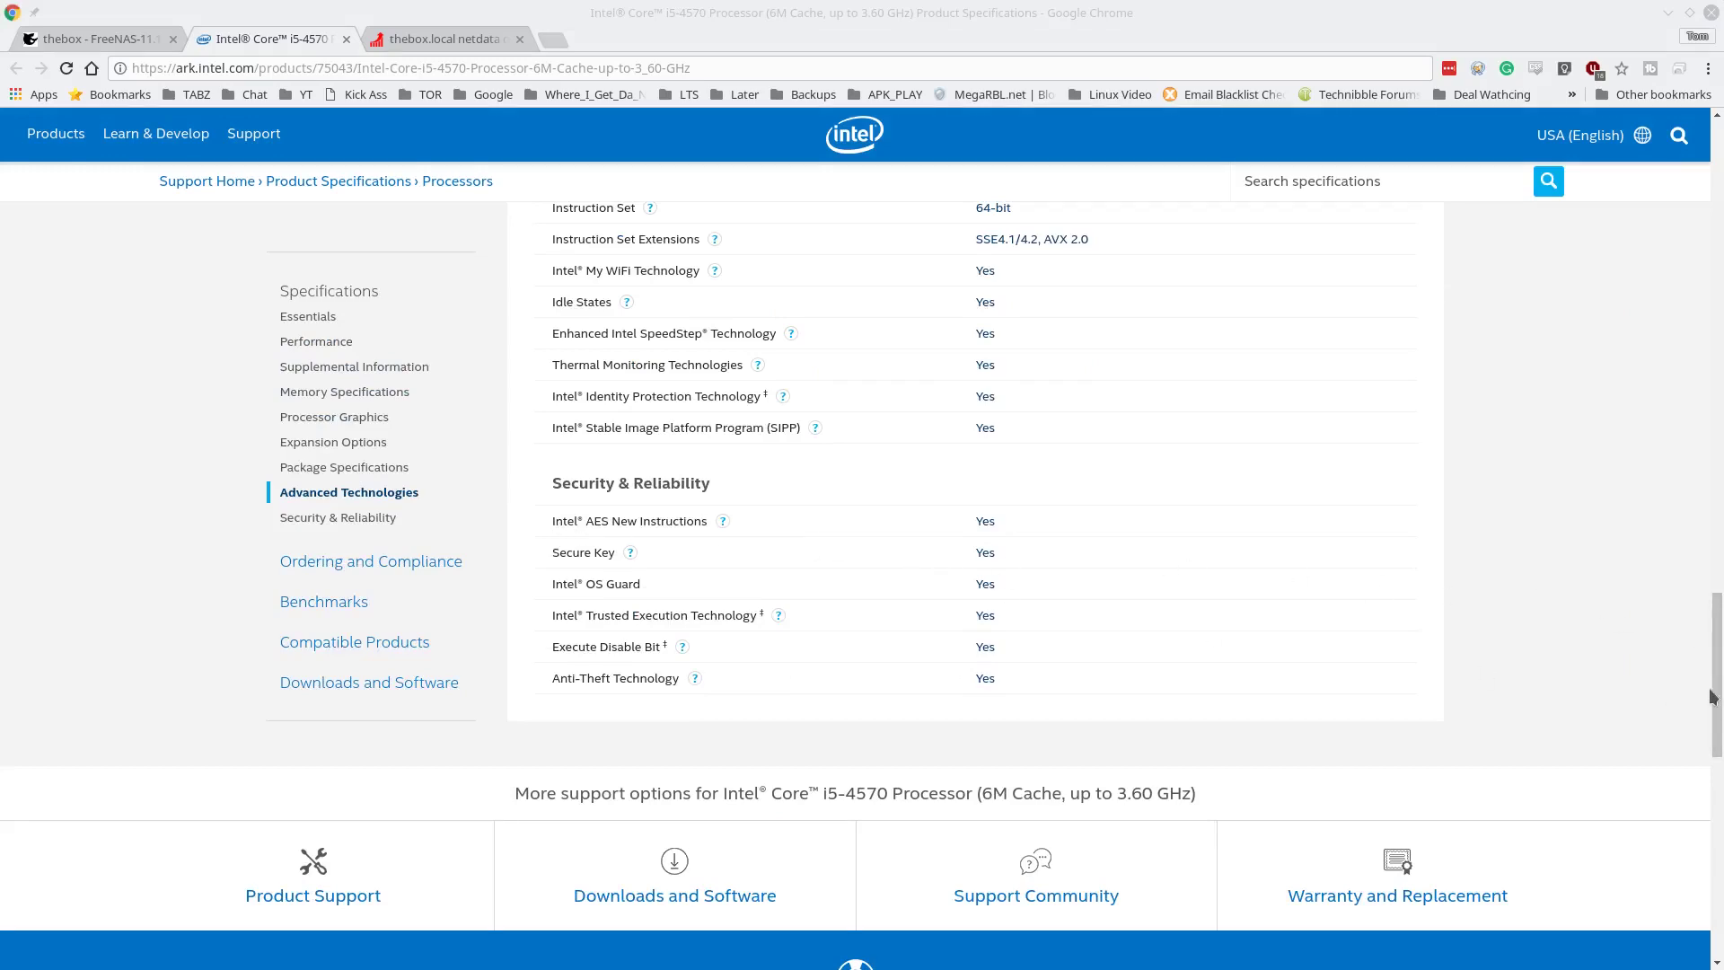
pyautogui.moveTo(1715, 677); pyautogui.dragTo(1714, 624)
pyautogui.scroll(20, 1012, 609)
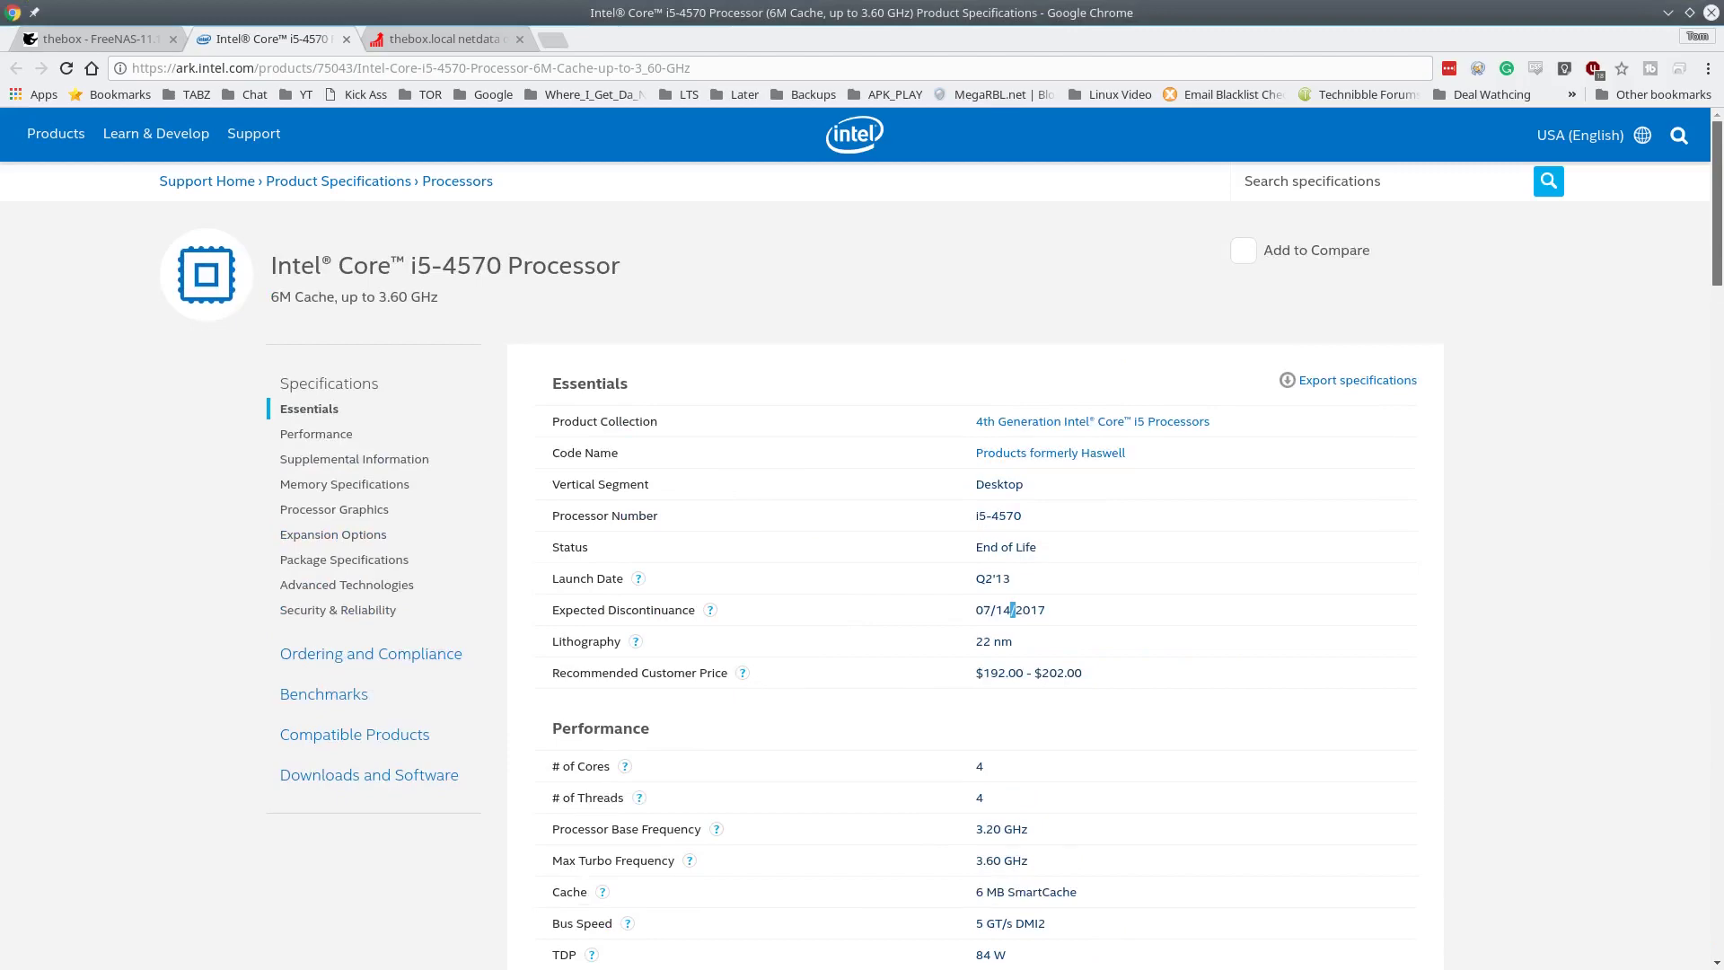
pyautogui.scroll(-10, 1011, 609)
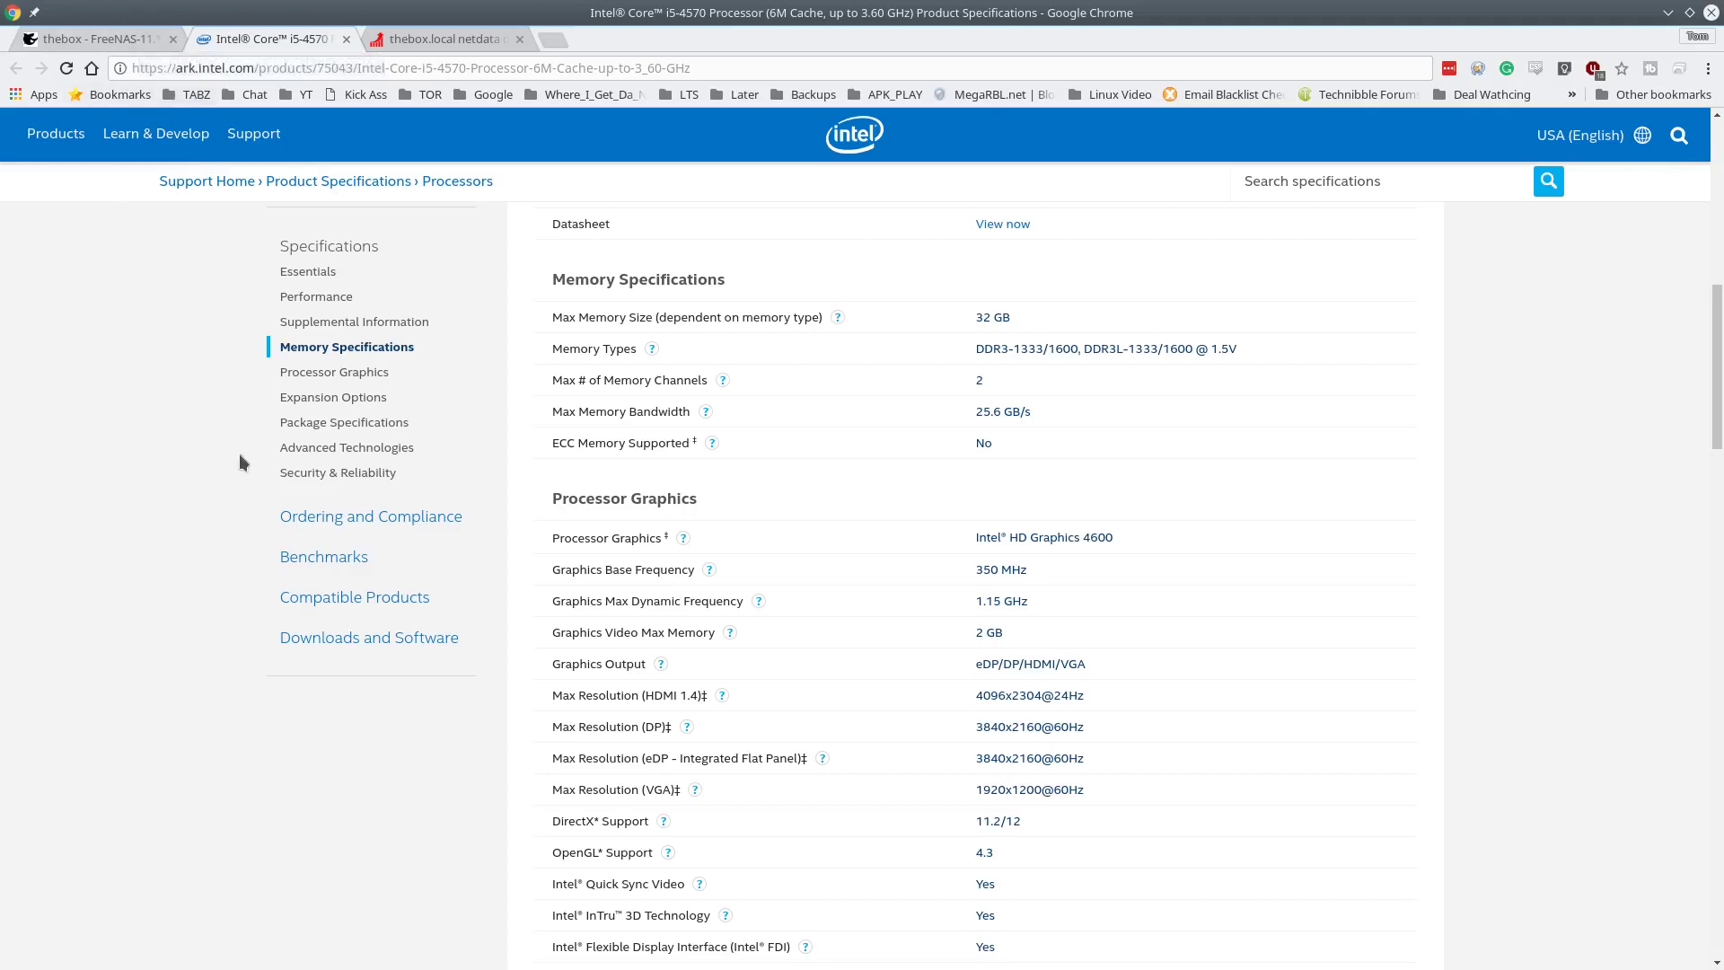
# Back in FreeNAS, note the platform CPU model and go to the Storage volumes list
pyautogui.click(81, 43)
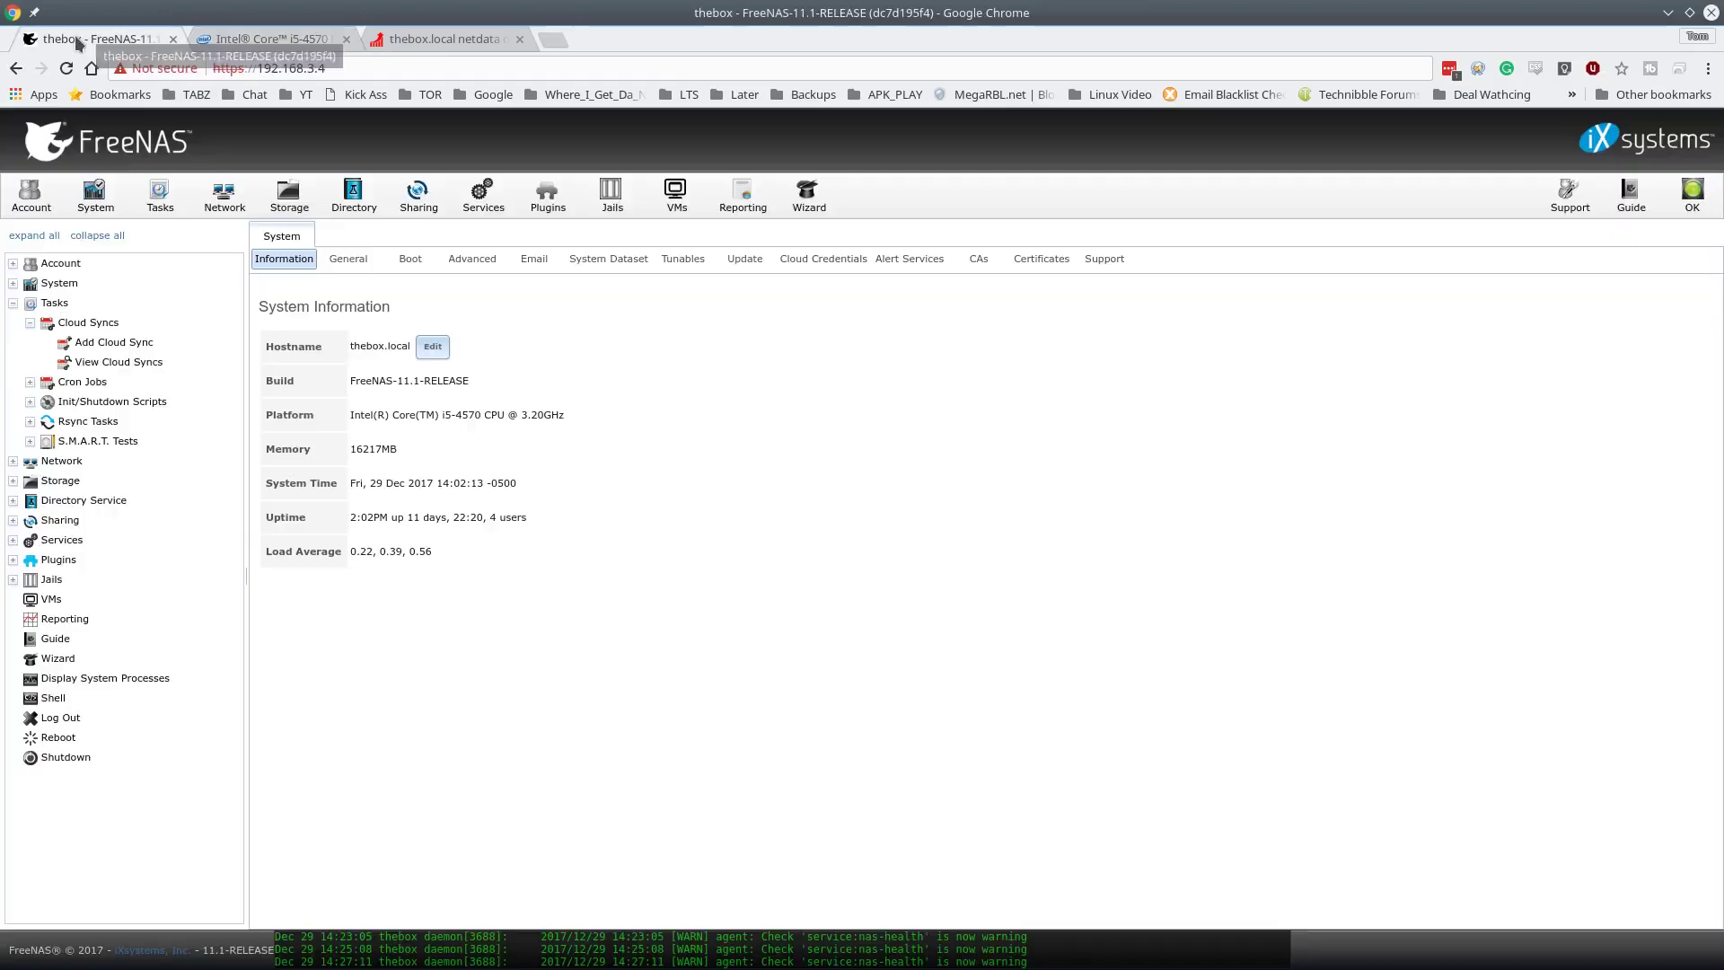
pyautogui.tripleClick(578, 416)
pyautogui.click(431, 422)
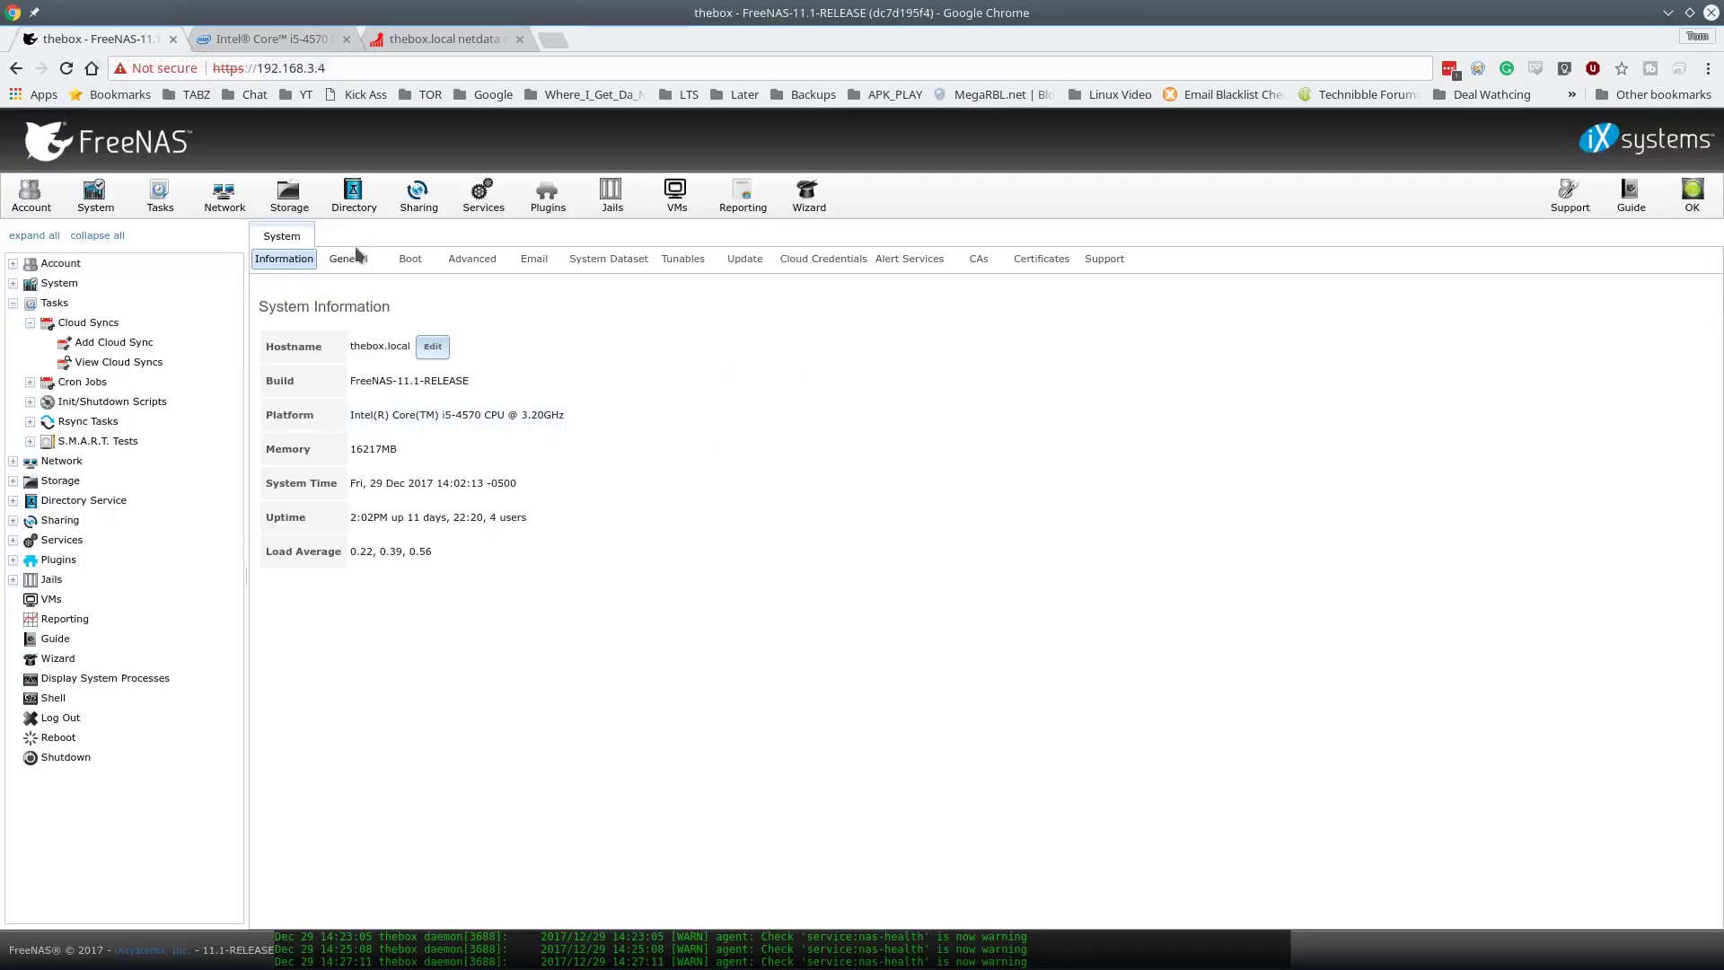
# Select the FourDrivesRaid and Jupiter pools and the TestDataEncrypted dataset in the Volumes table
pyautogui.click(306, 218)
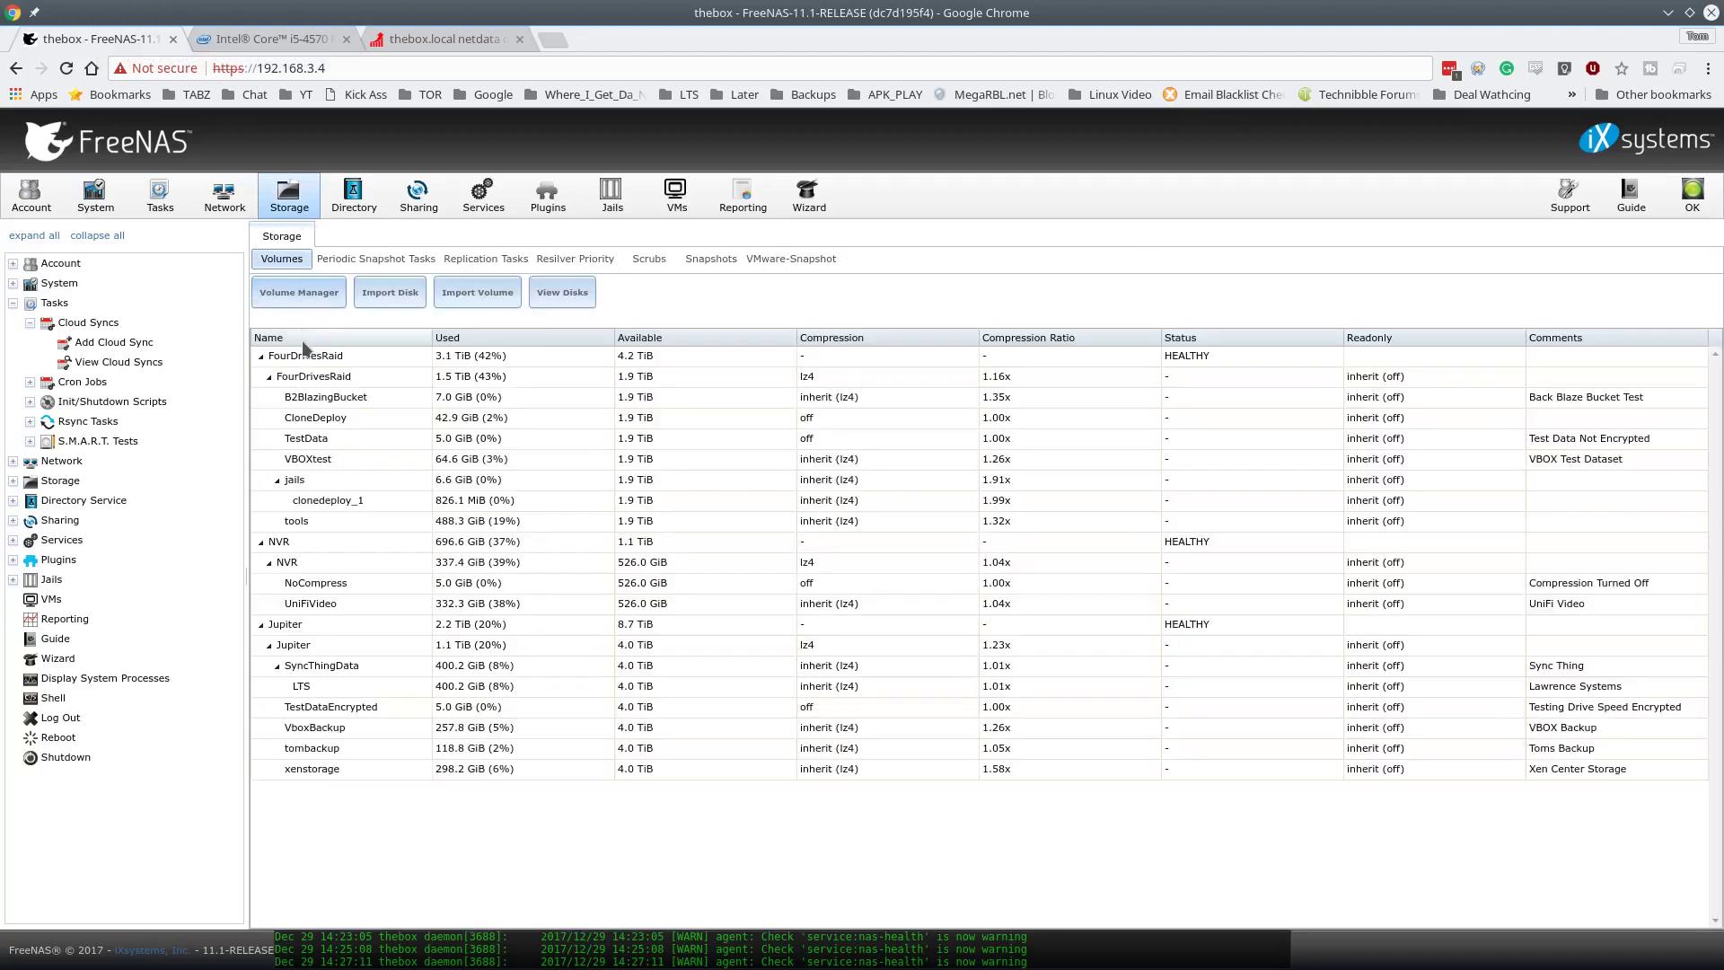
pyautogui.click(313, 357)
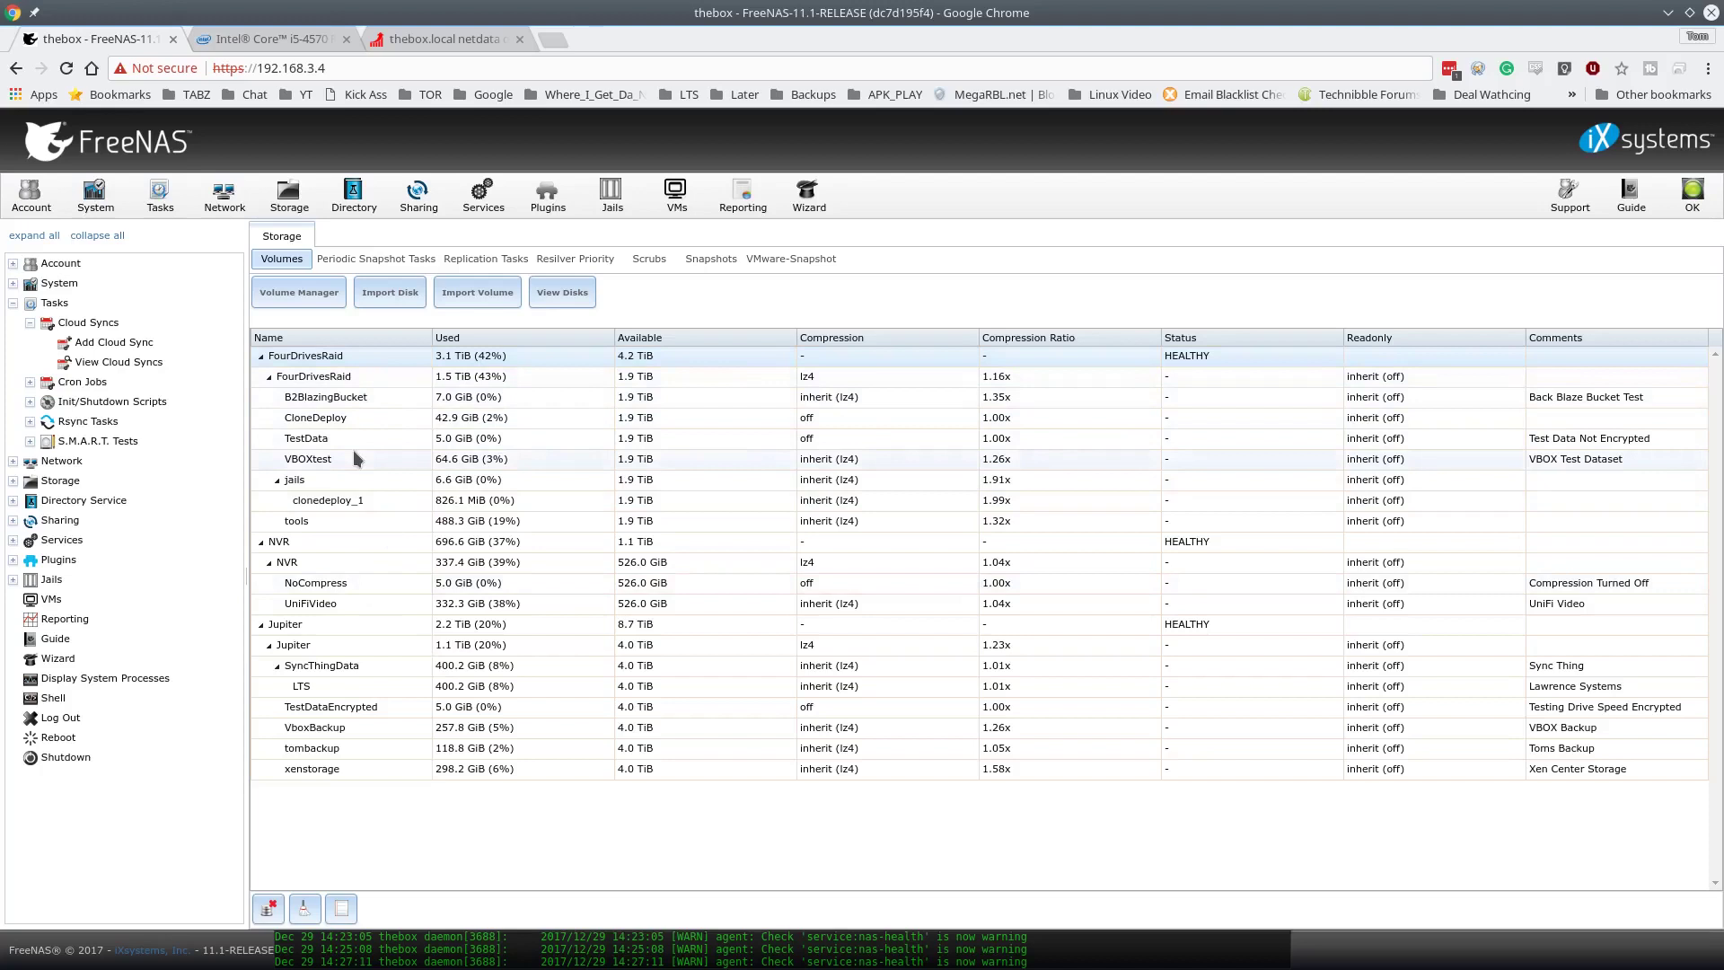
pyautogui.click(353, 358)
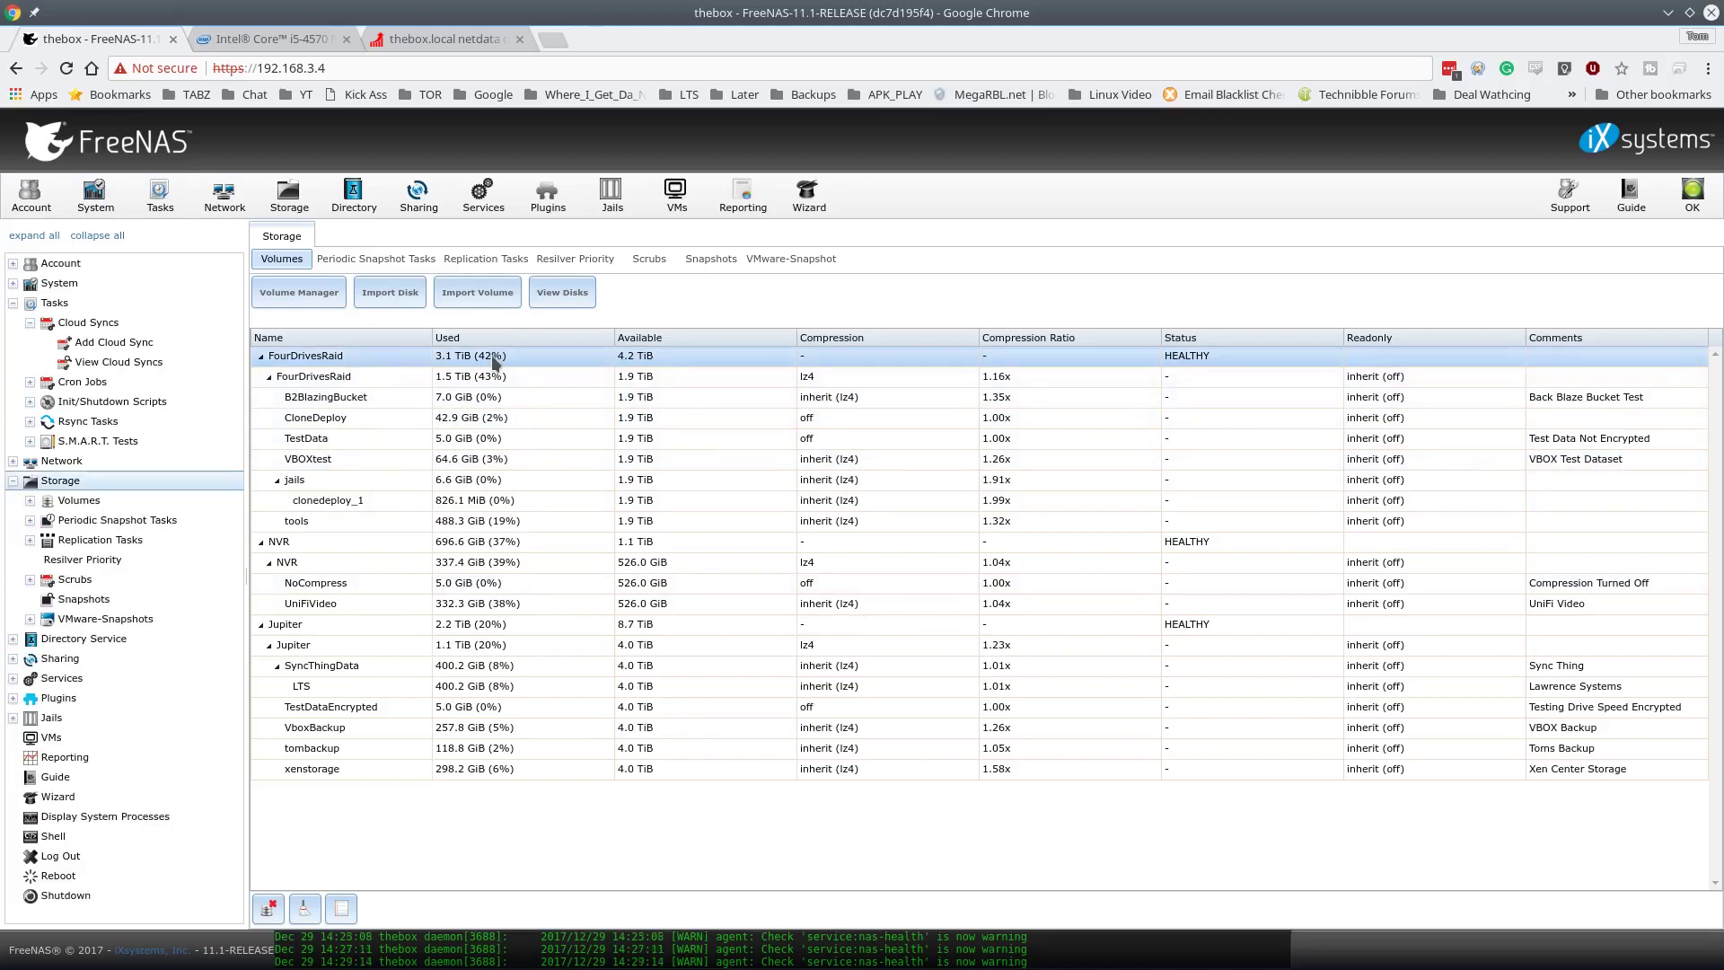
pyautogui.click(380, 626)
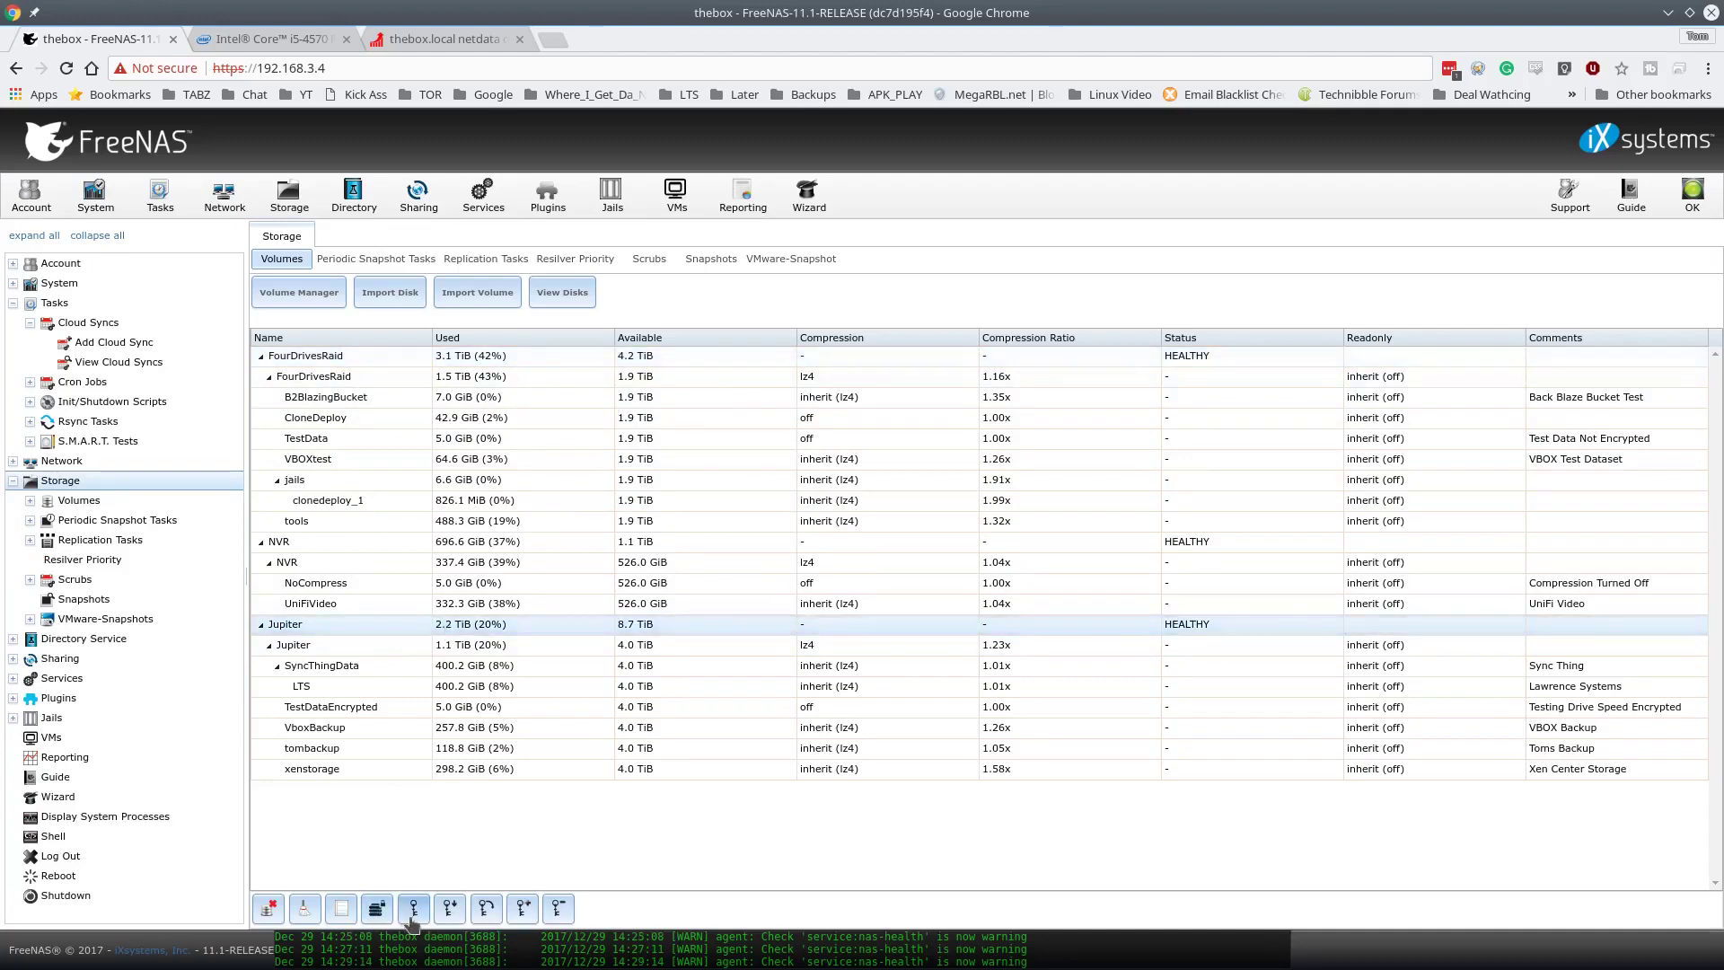
pyautogui.click(320, 354)
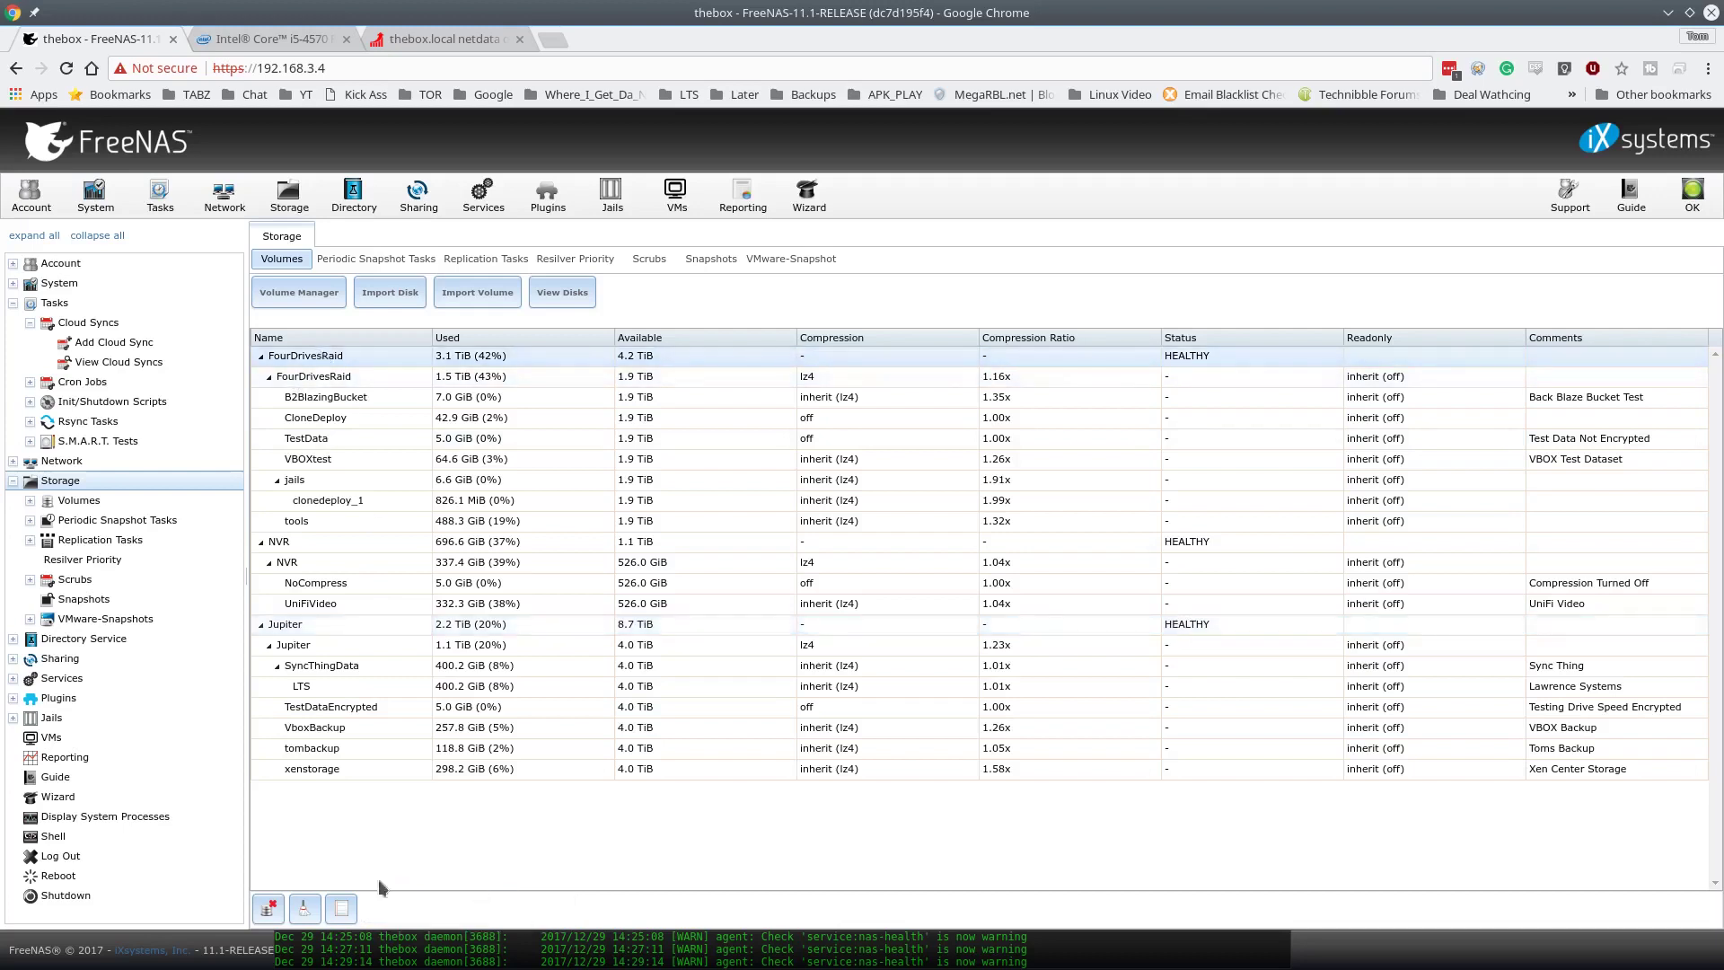
pyautogui.click(308, 629)
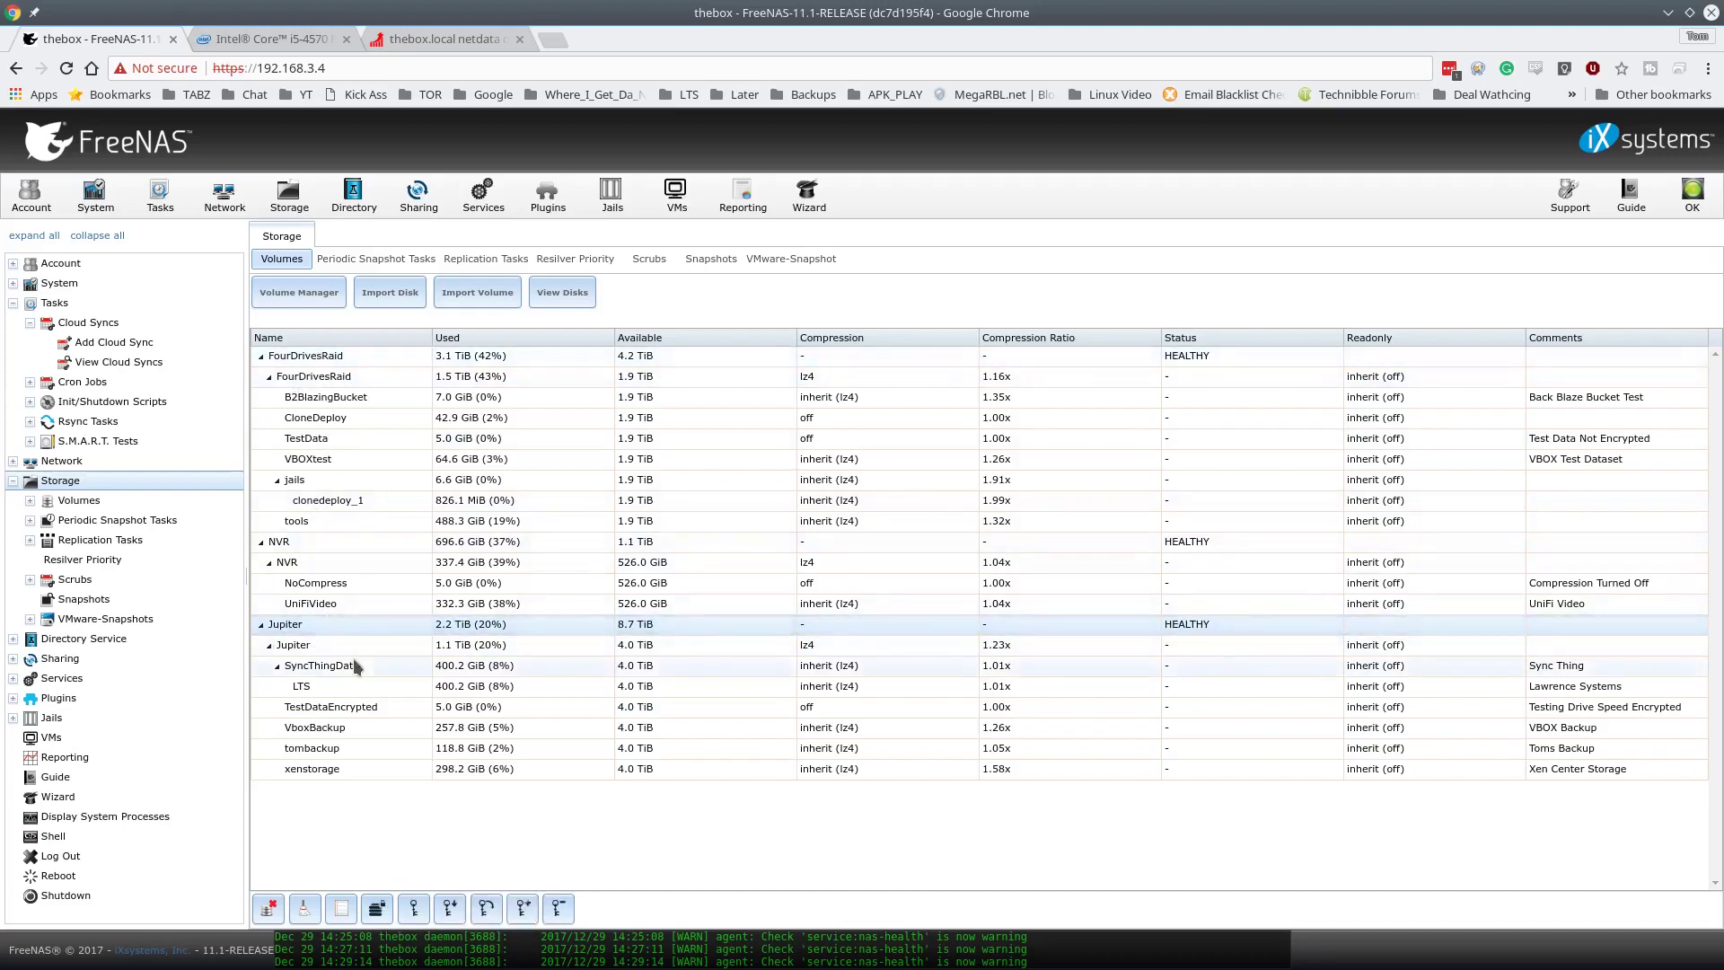
pyautogui.click(314, 707)
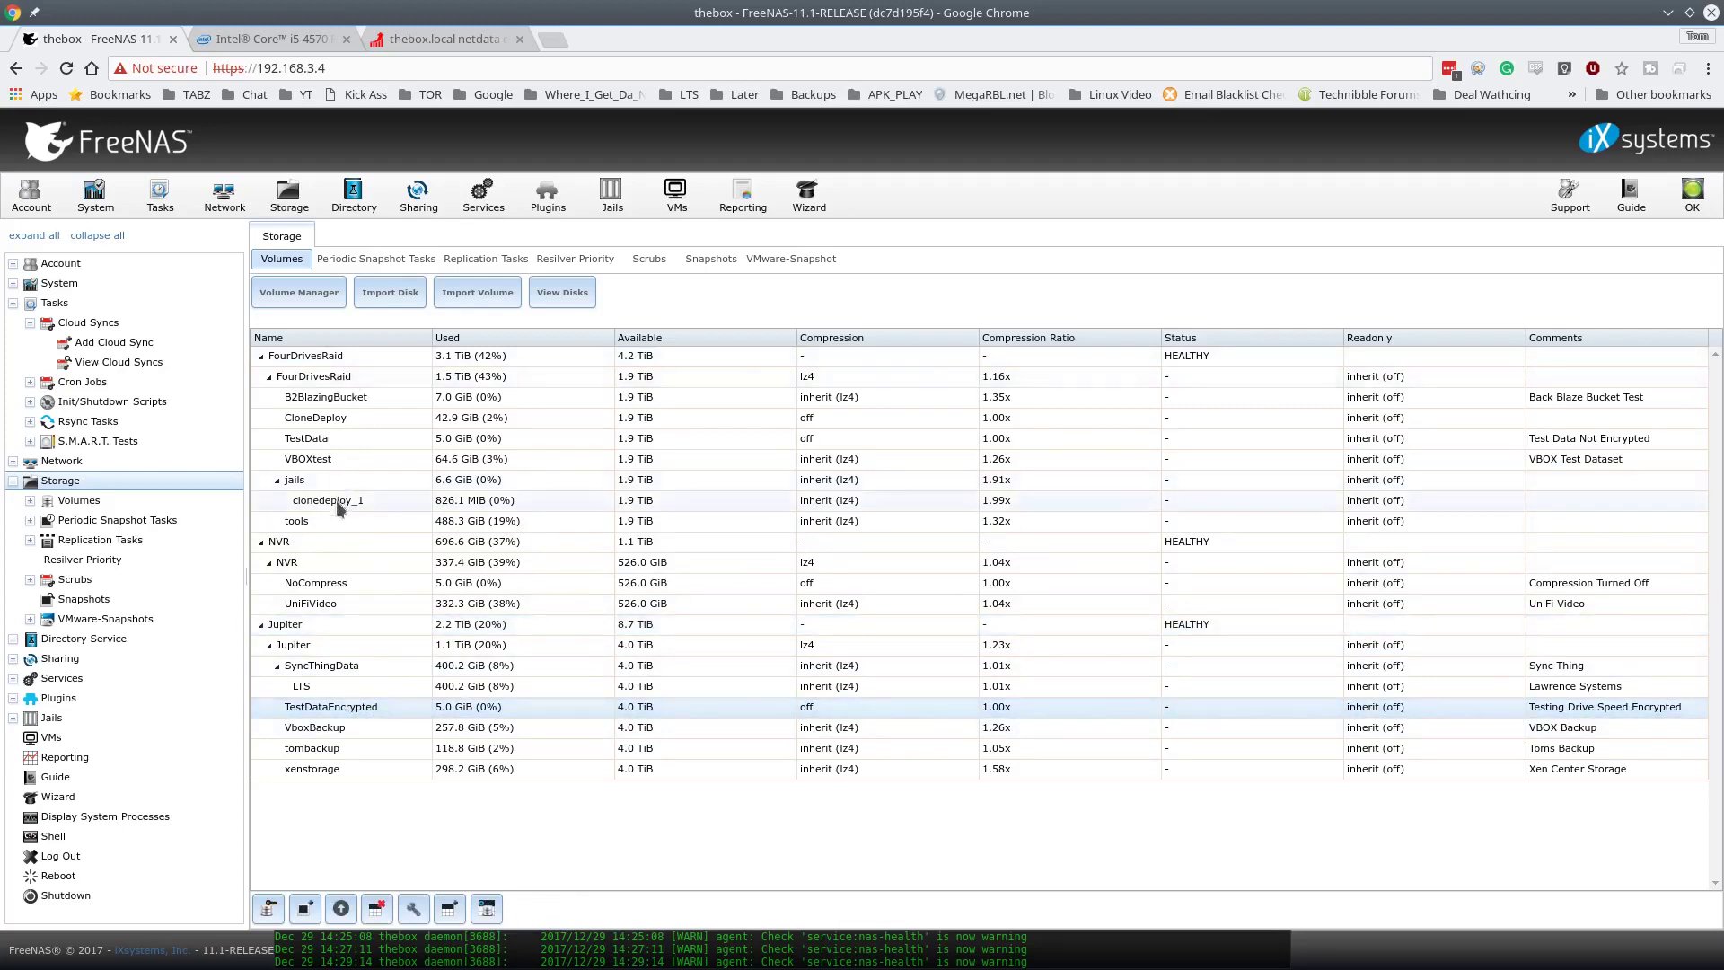
pyautogui.click(336, 440)
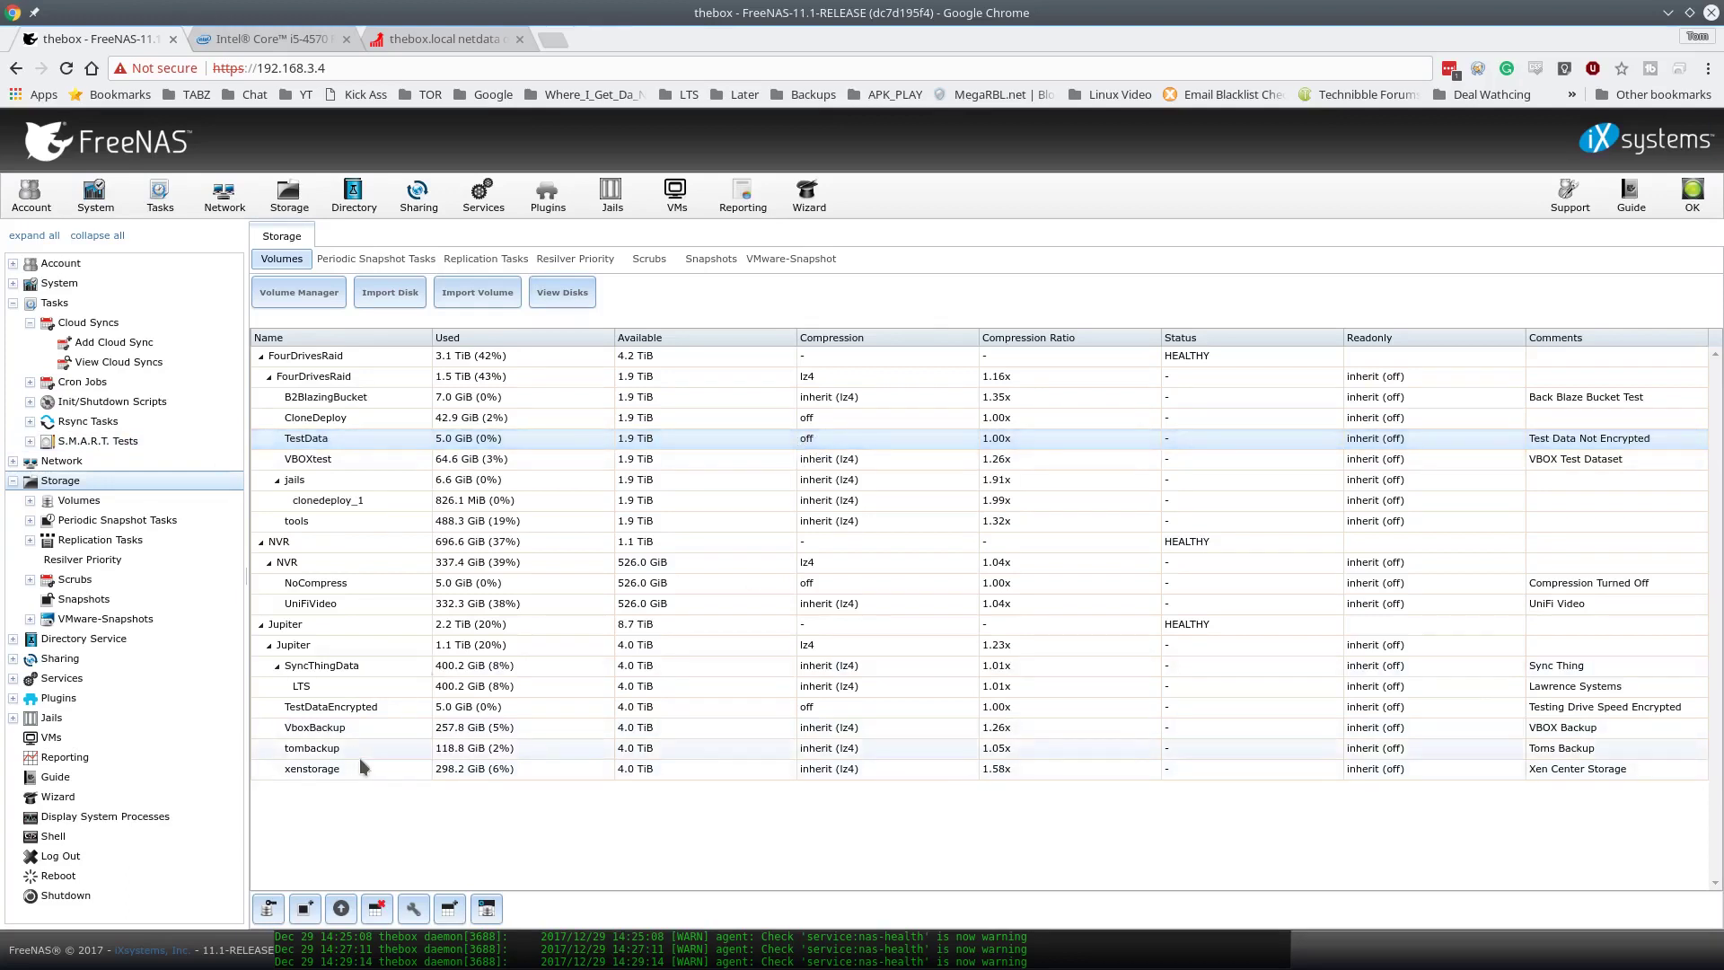
pyautogui.click(359, 707)
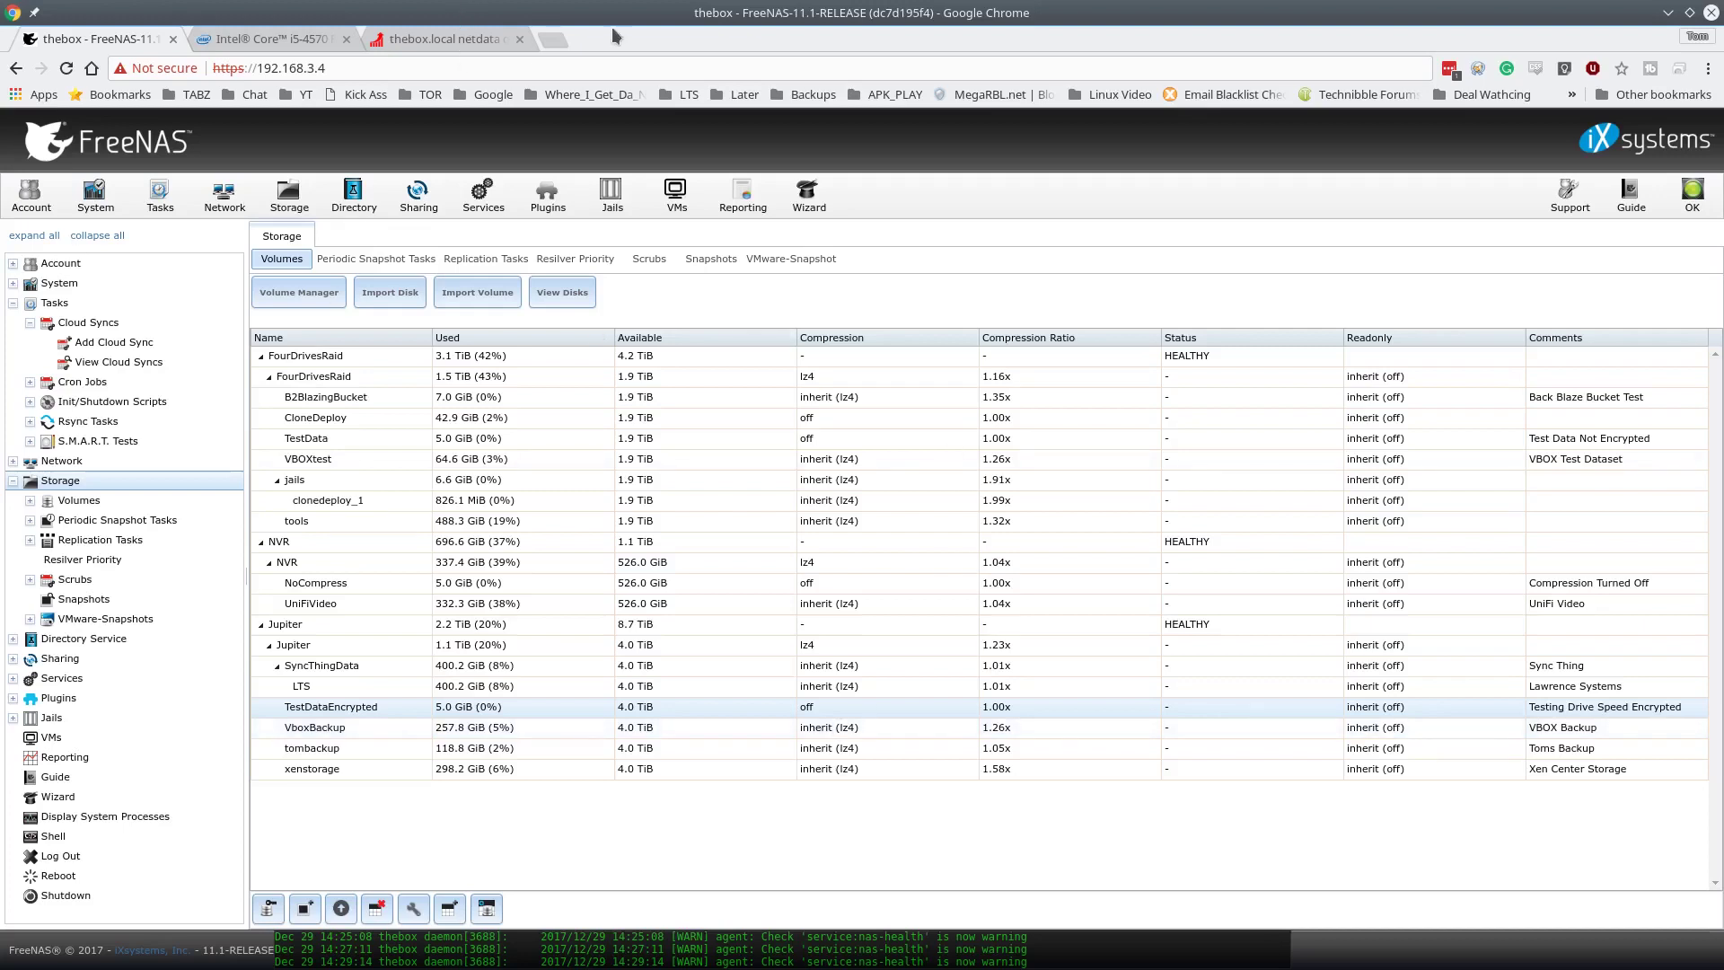
# Check idle CPU usage and system load on the thebox.local netdata System Overview
pyautogui.click(468, 46)
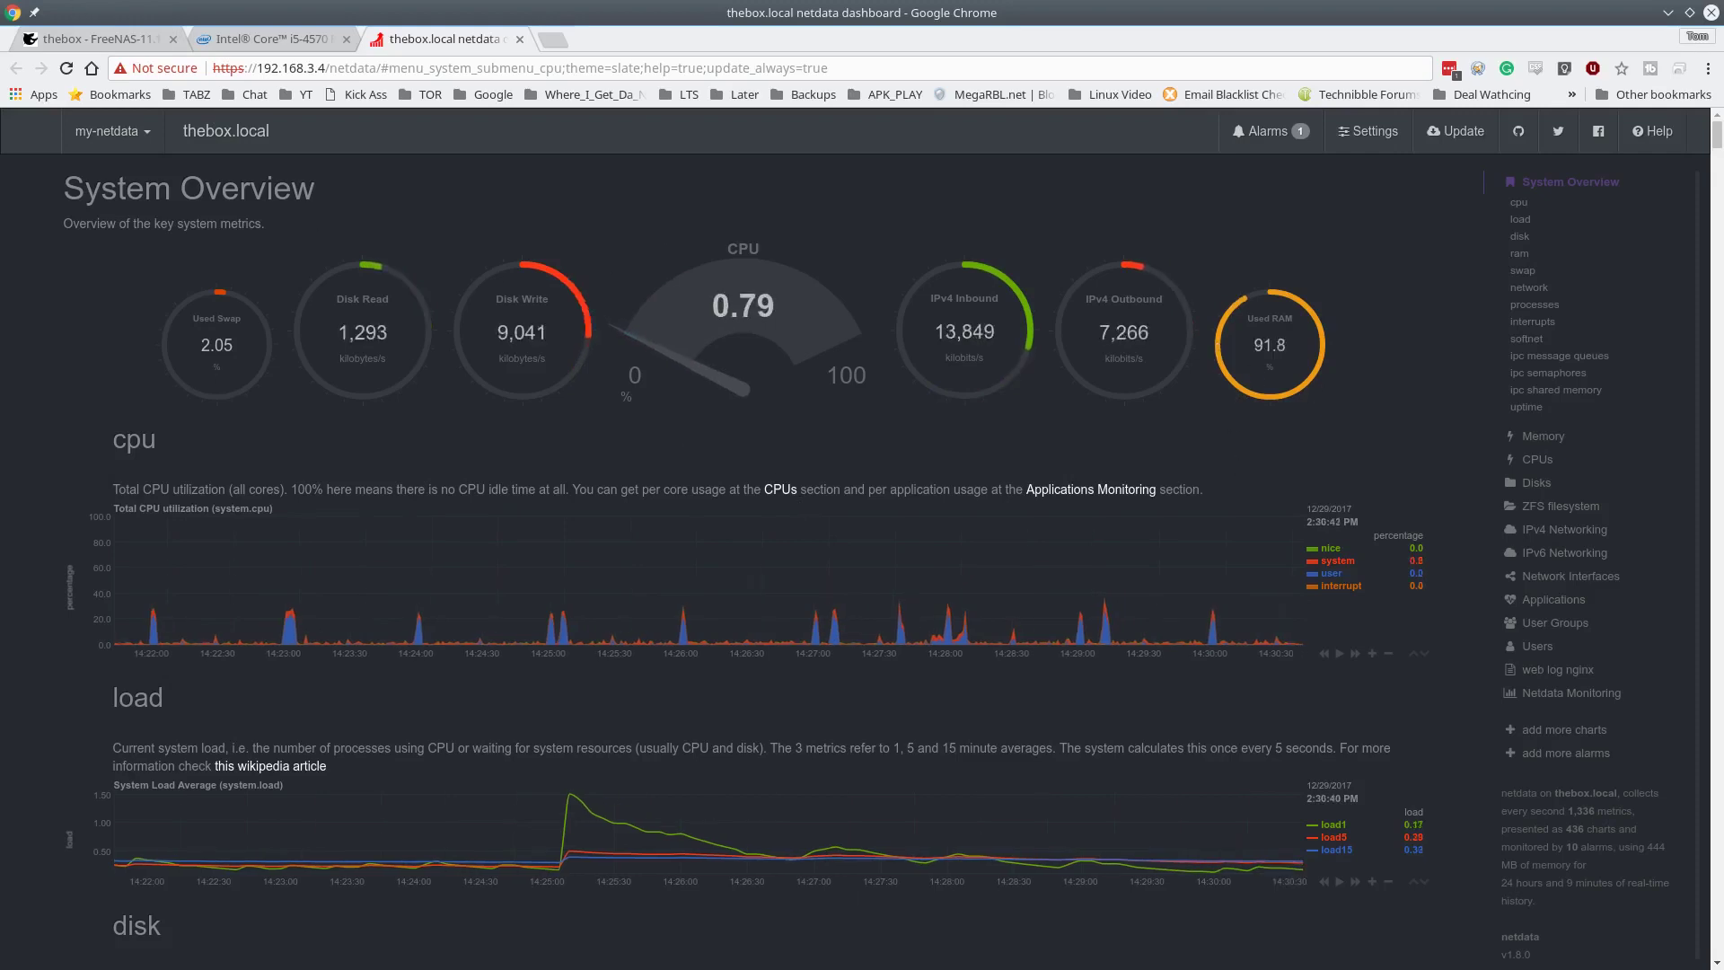
pyautogui.hotkey('alt', 'Tab')
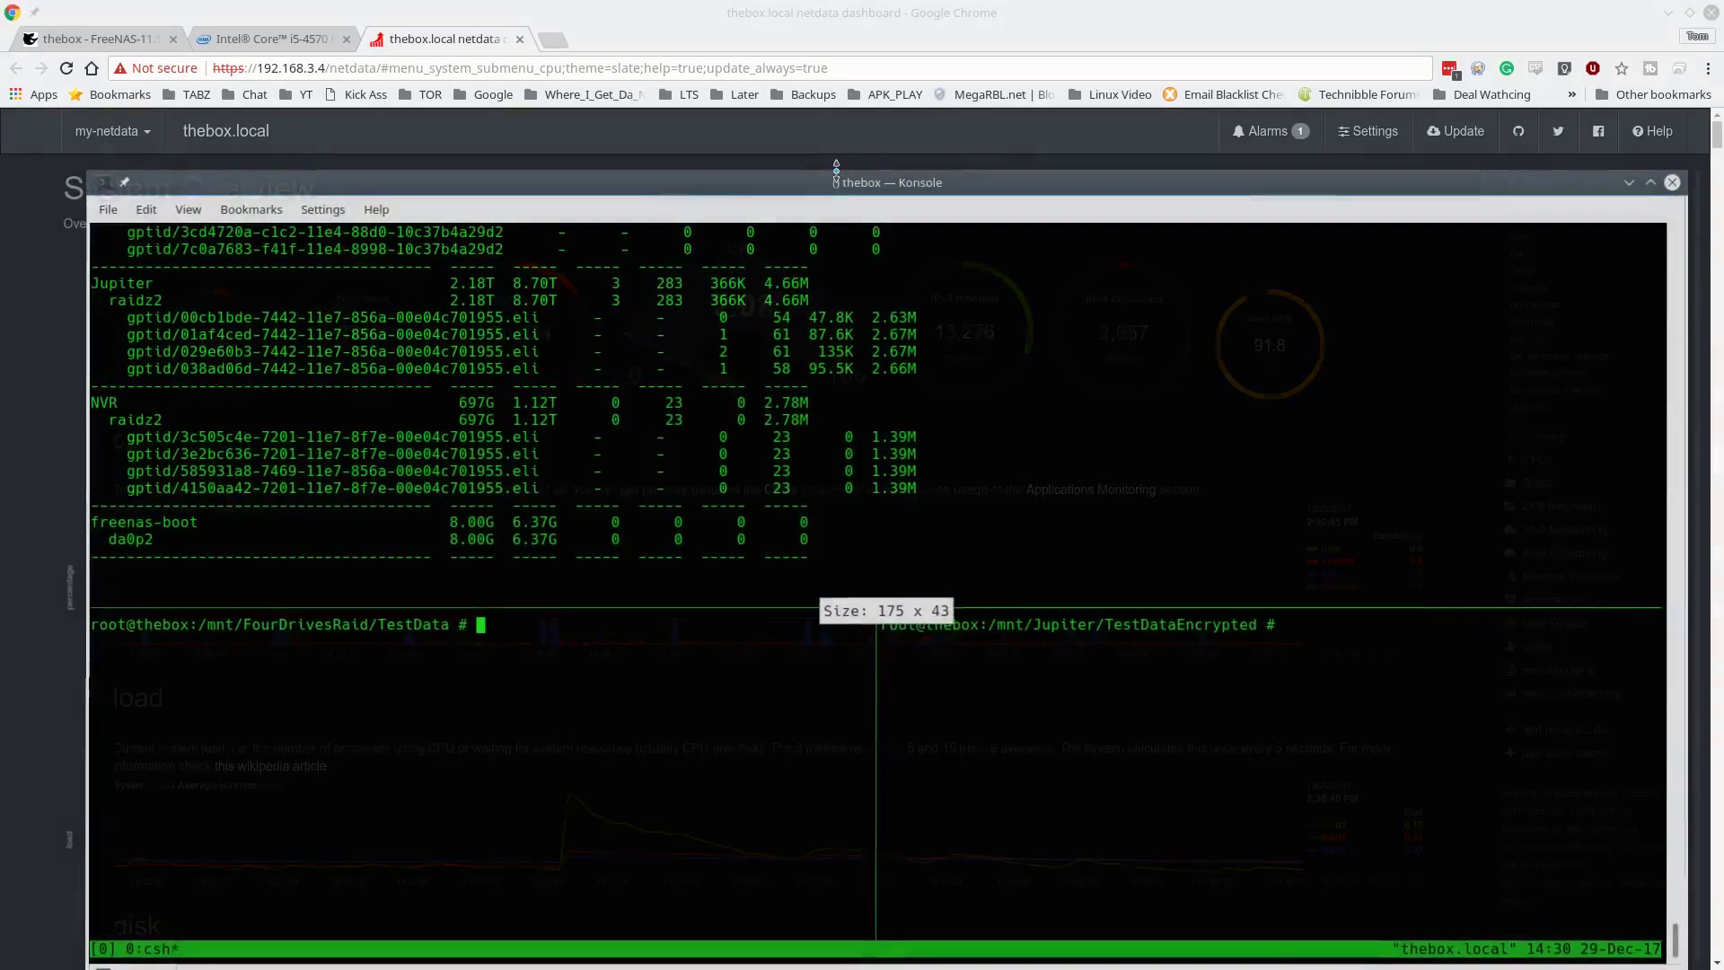
# Maximize Konsole, stop zpool iostat in the top pane, view stats.sh and rerun ./stats.sh
pyautogui.doubleClick(836, 170)
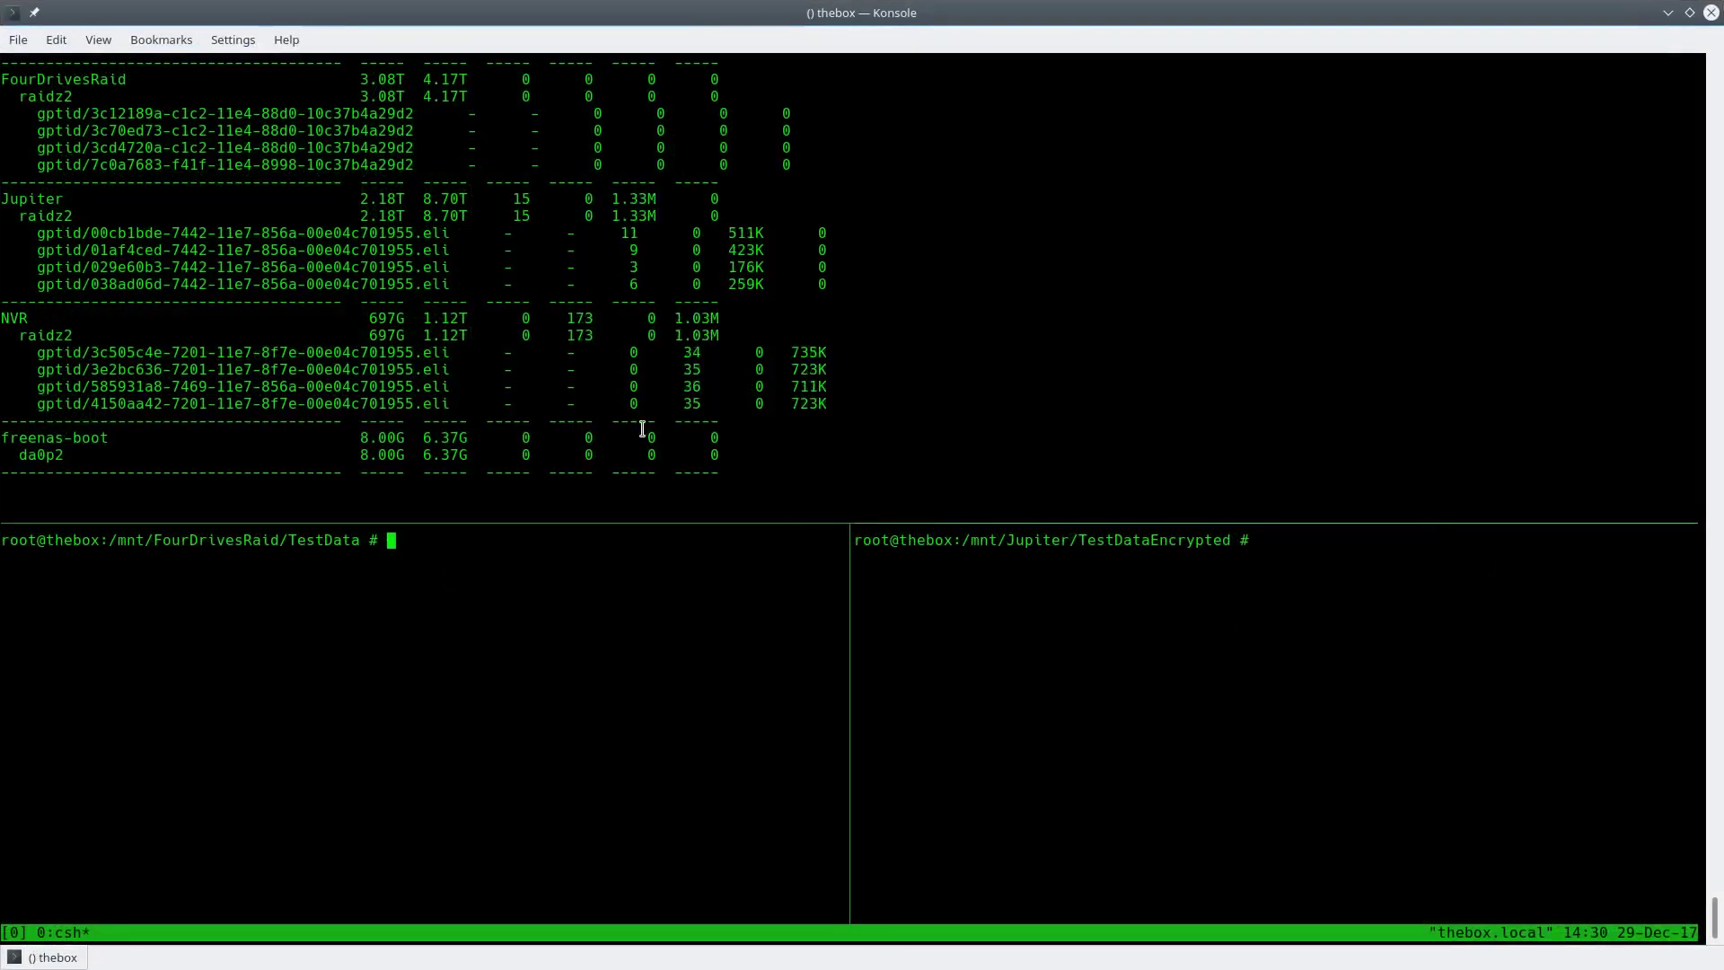
pyautogui.hotkey('ctrl', 'b')
pyautogui.press('Up')
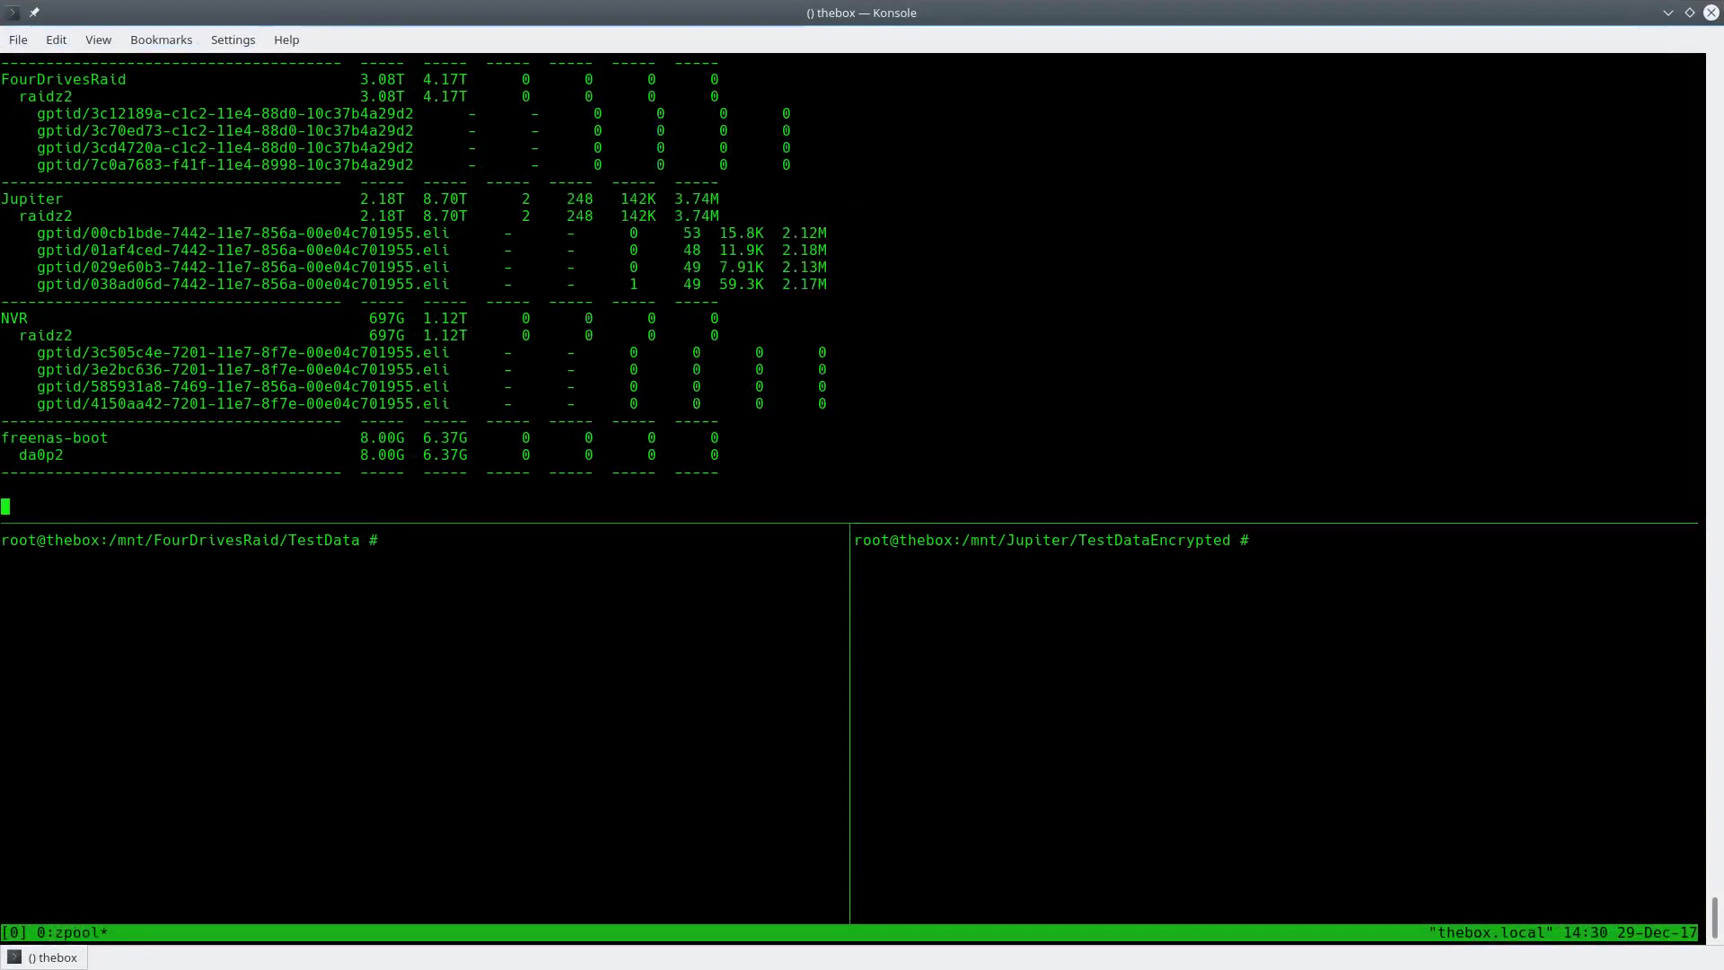
pyautogui.hotkey('ctrl', 'c')
pyautogui.write('cat stats.sh')
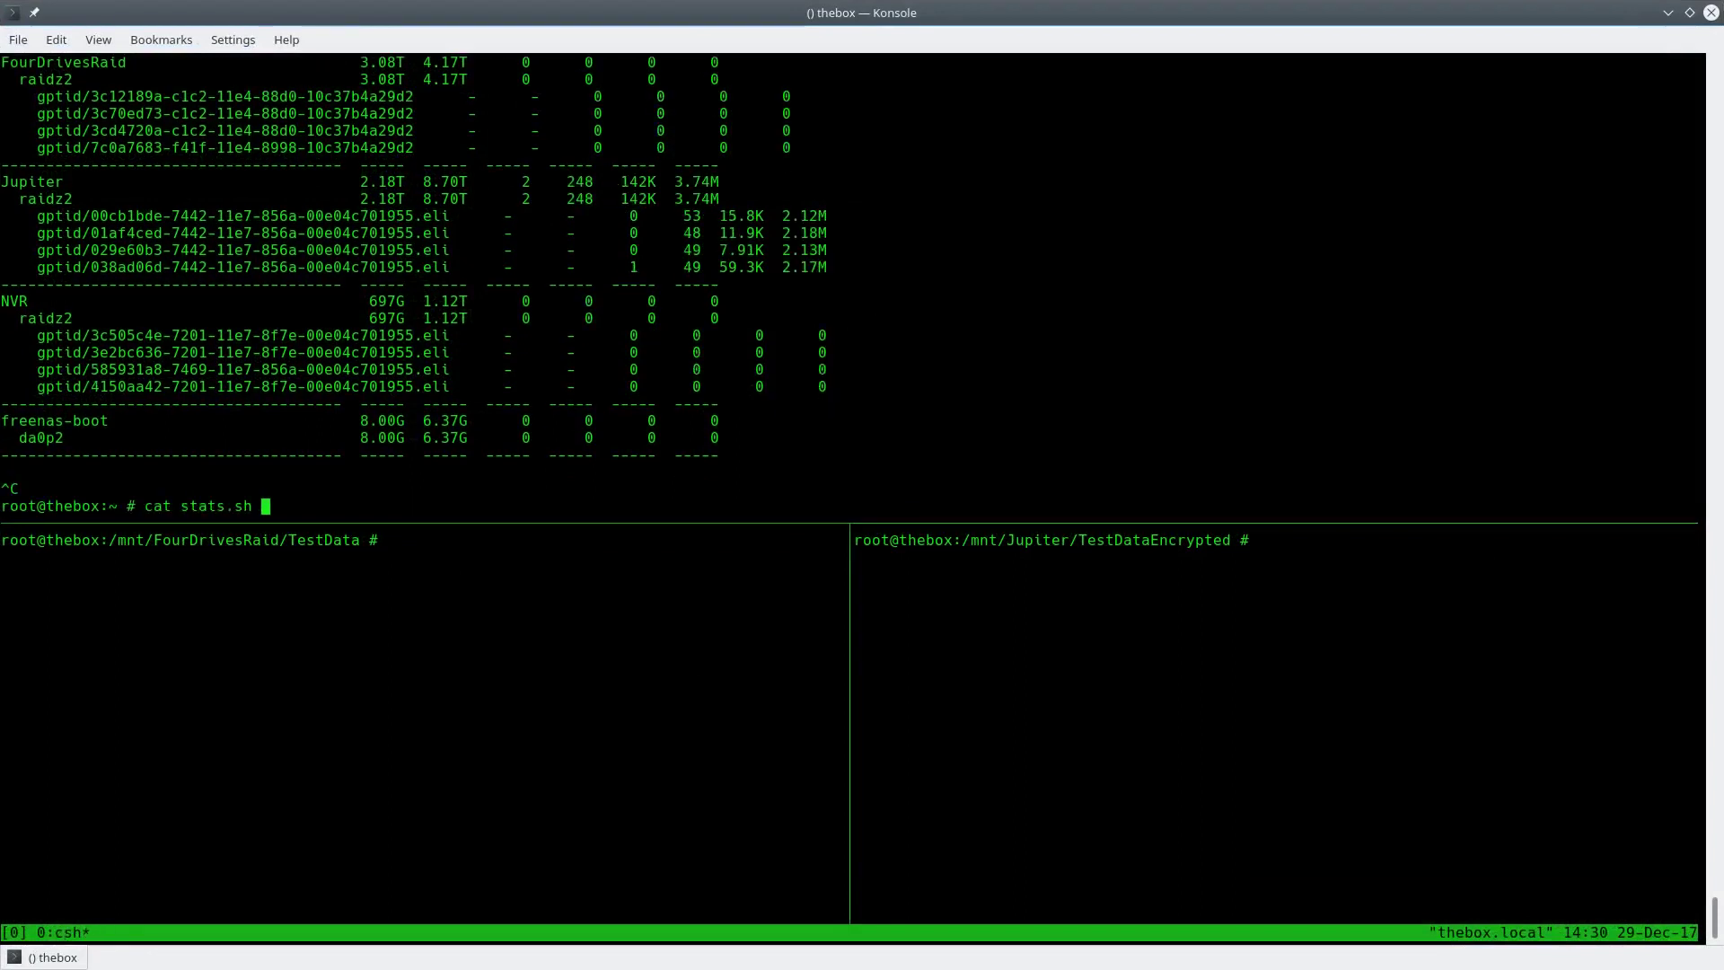
pyautogui.press('Return')
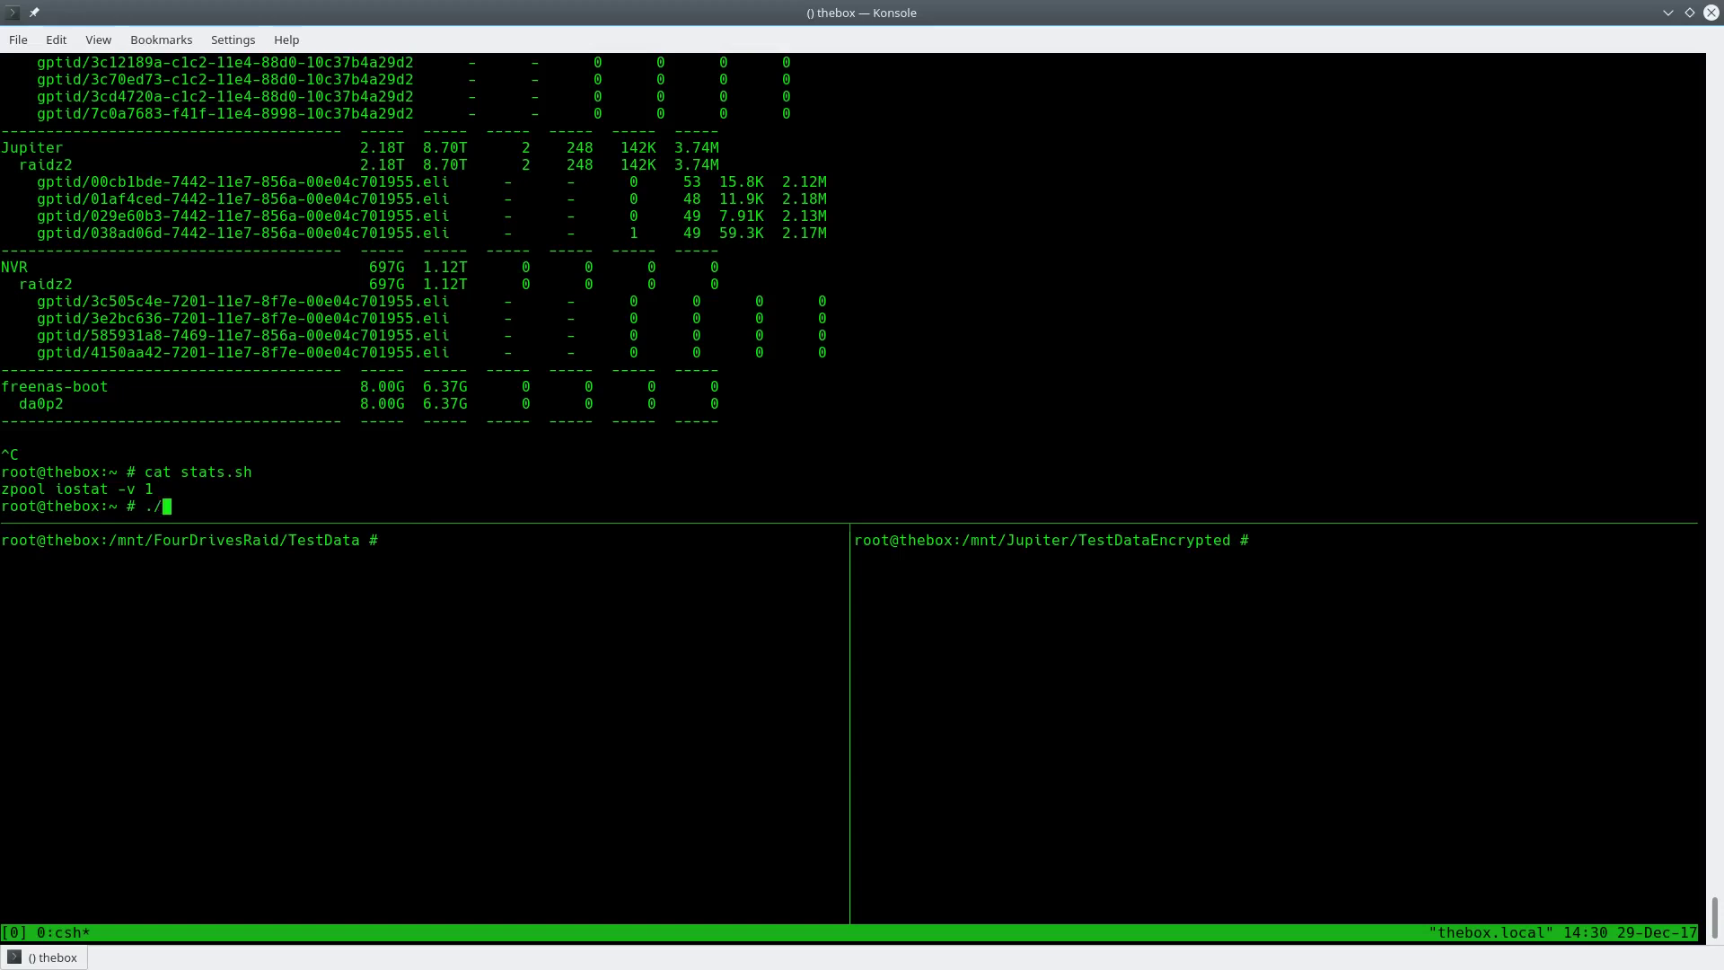
pyautogui.write('./stats.sh')
pyautogui.press('Return')
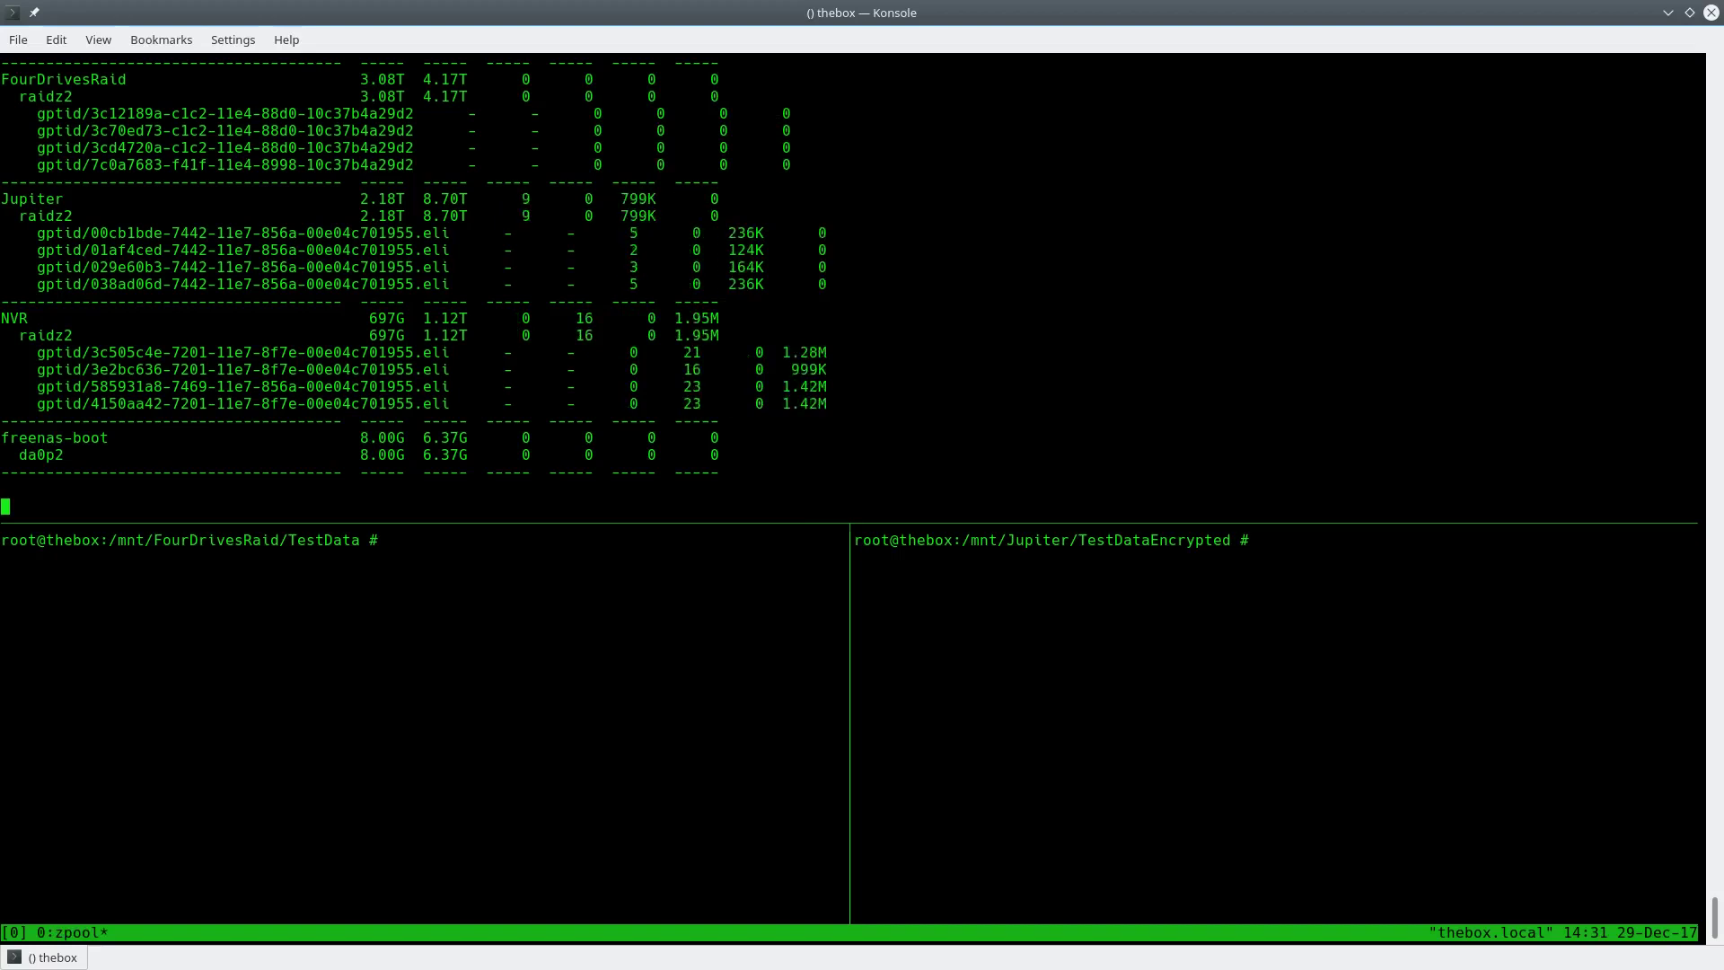
pyautogui.click(391, 540)
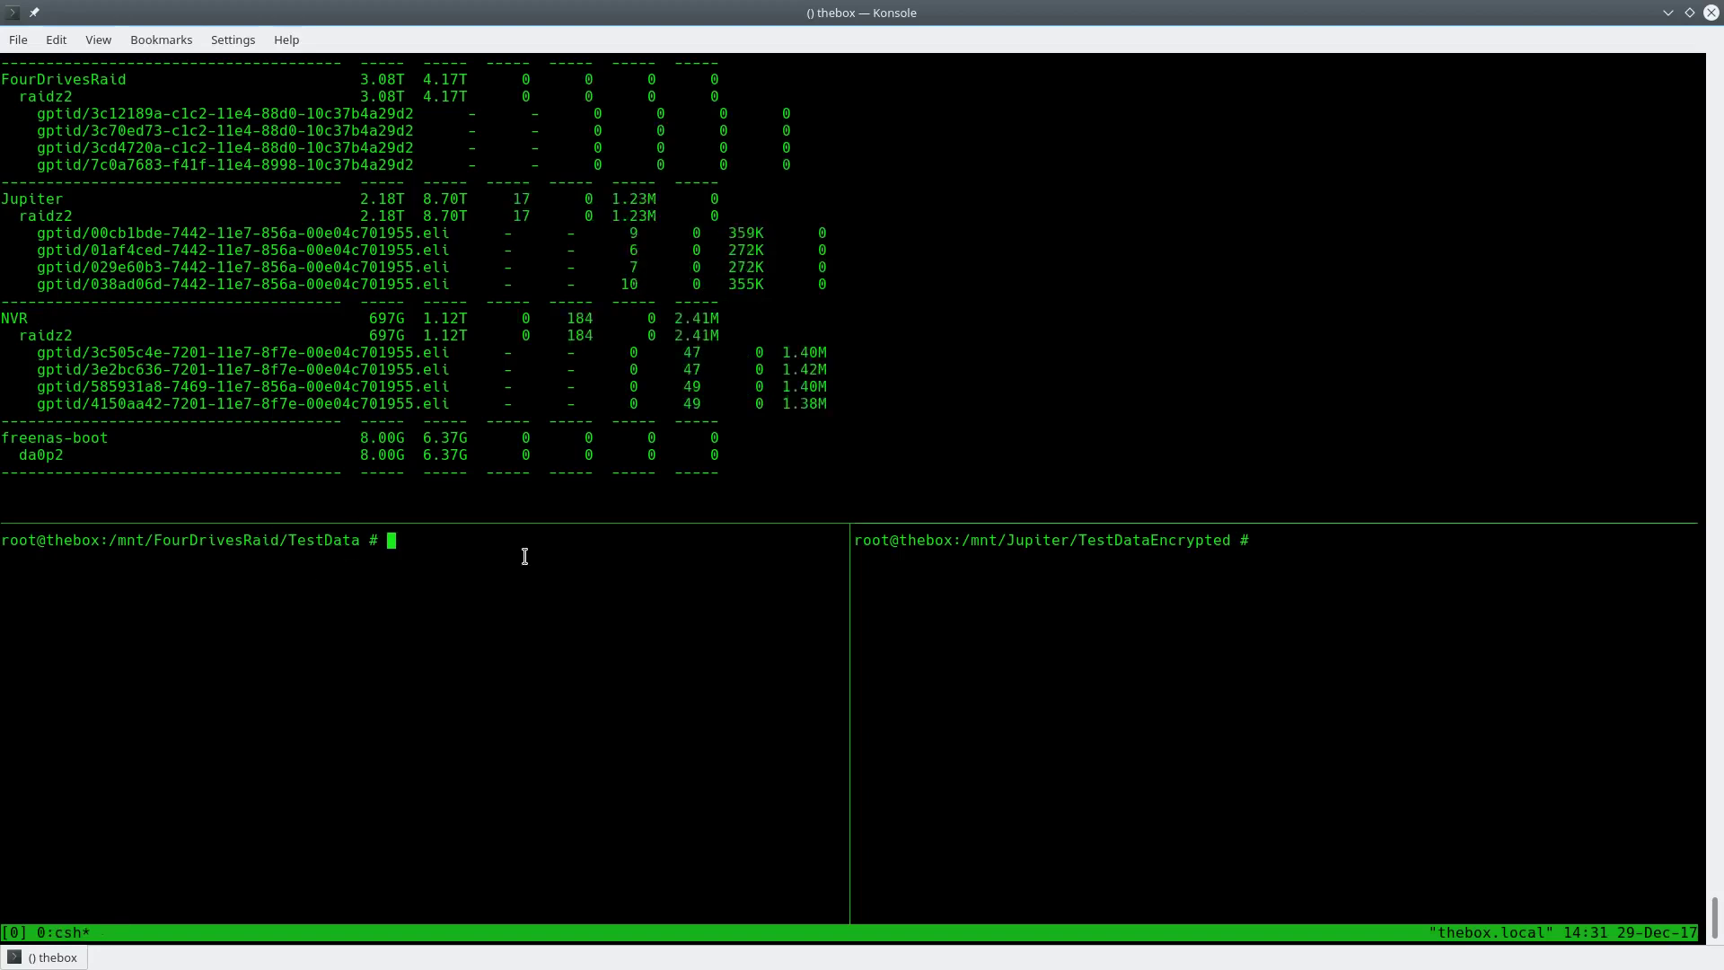
pyautogui.doubleClick(27, 79)
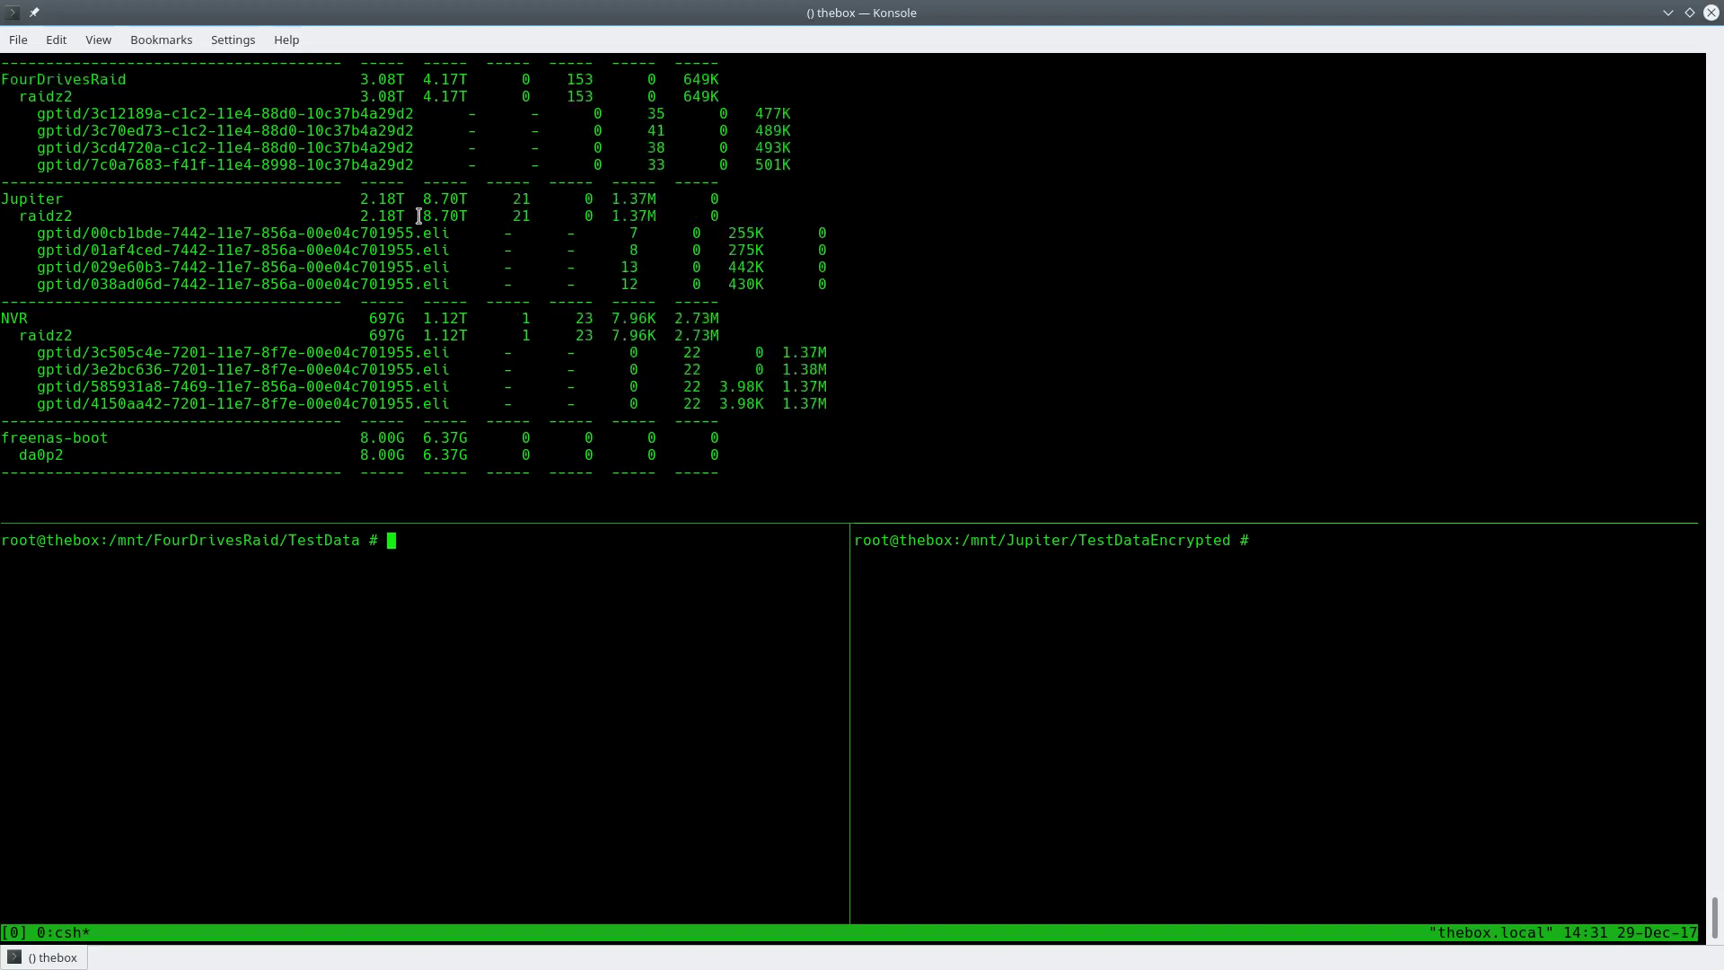
pyautogui.doubleClick(38, 201)
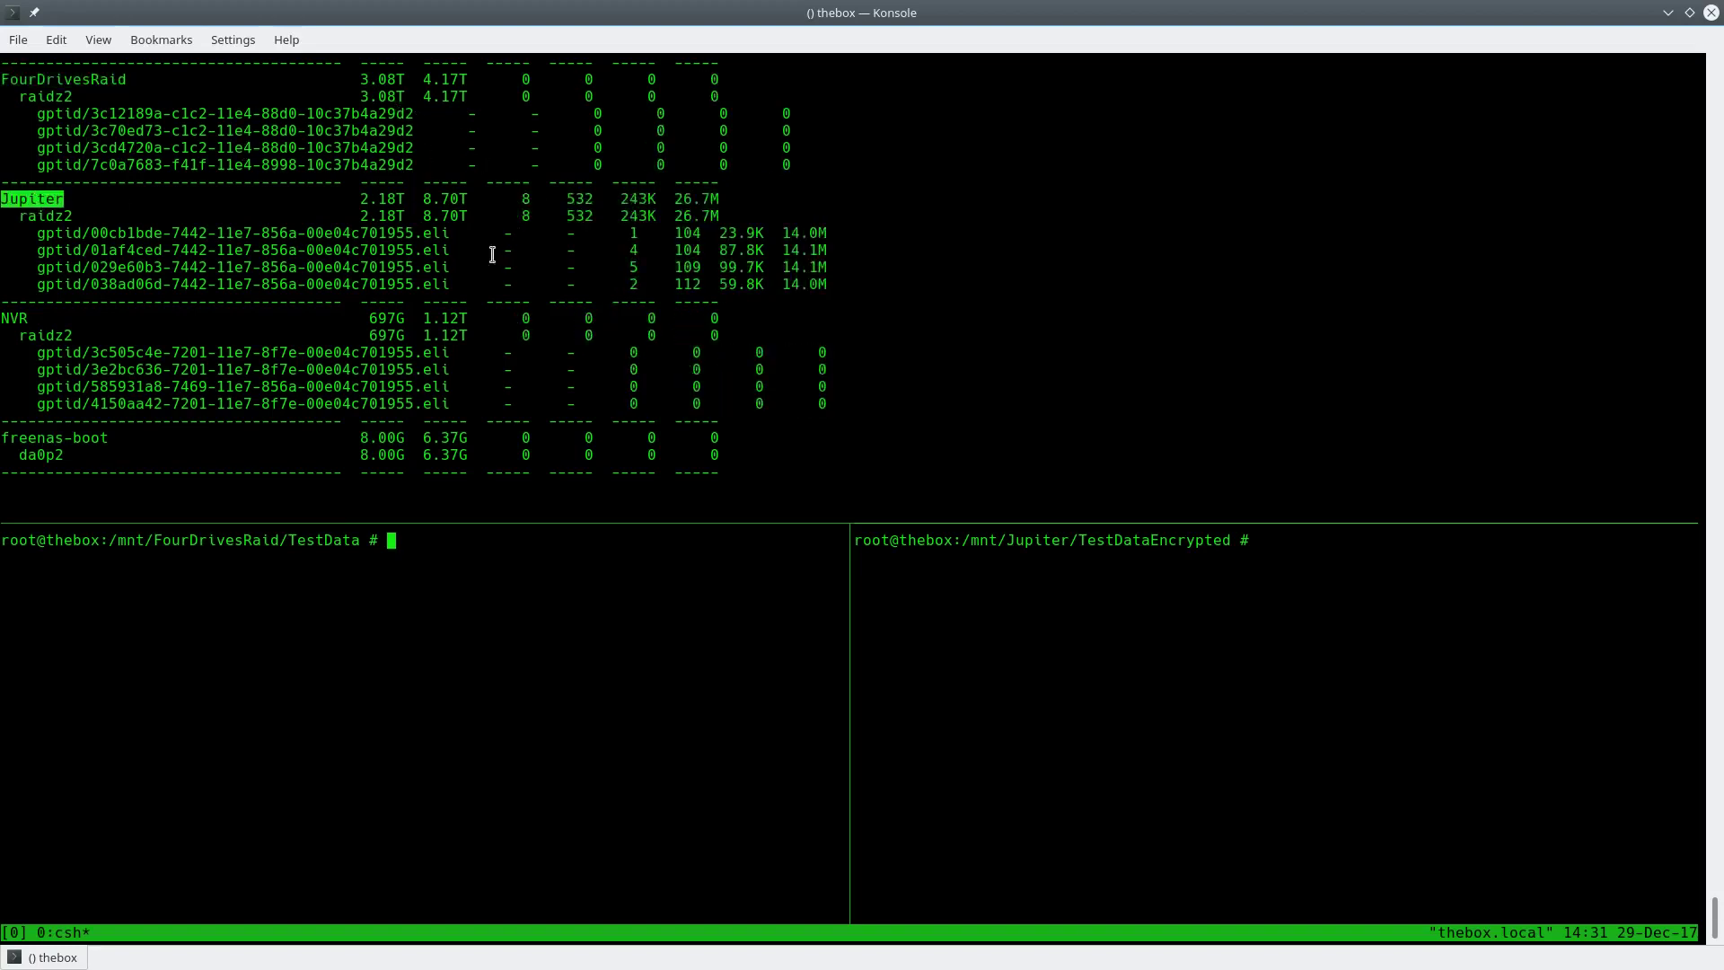
pyautogui.doubleClick(437, 231)
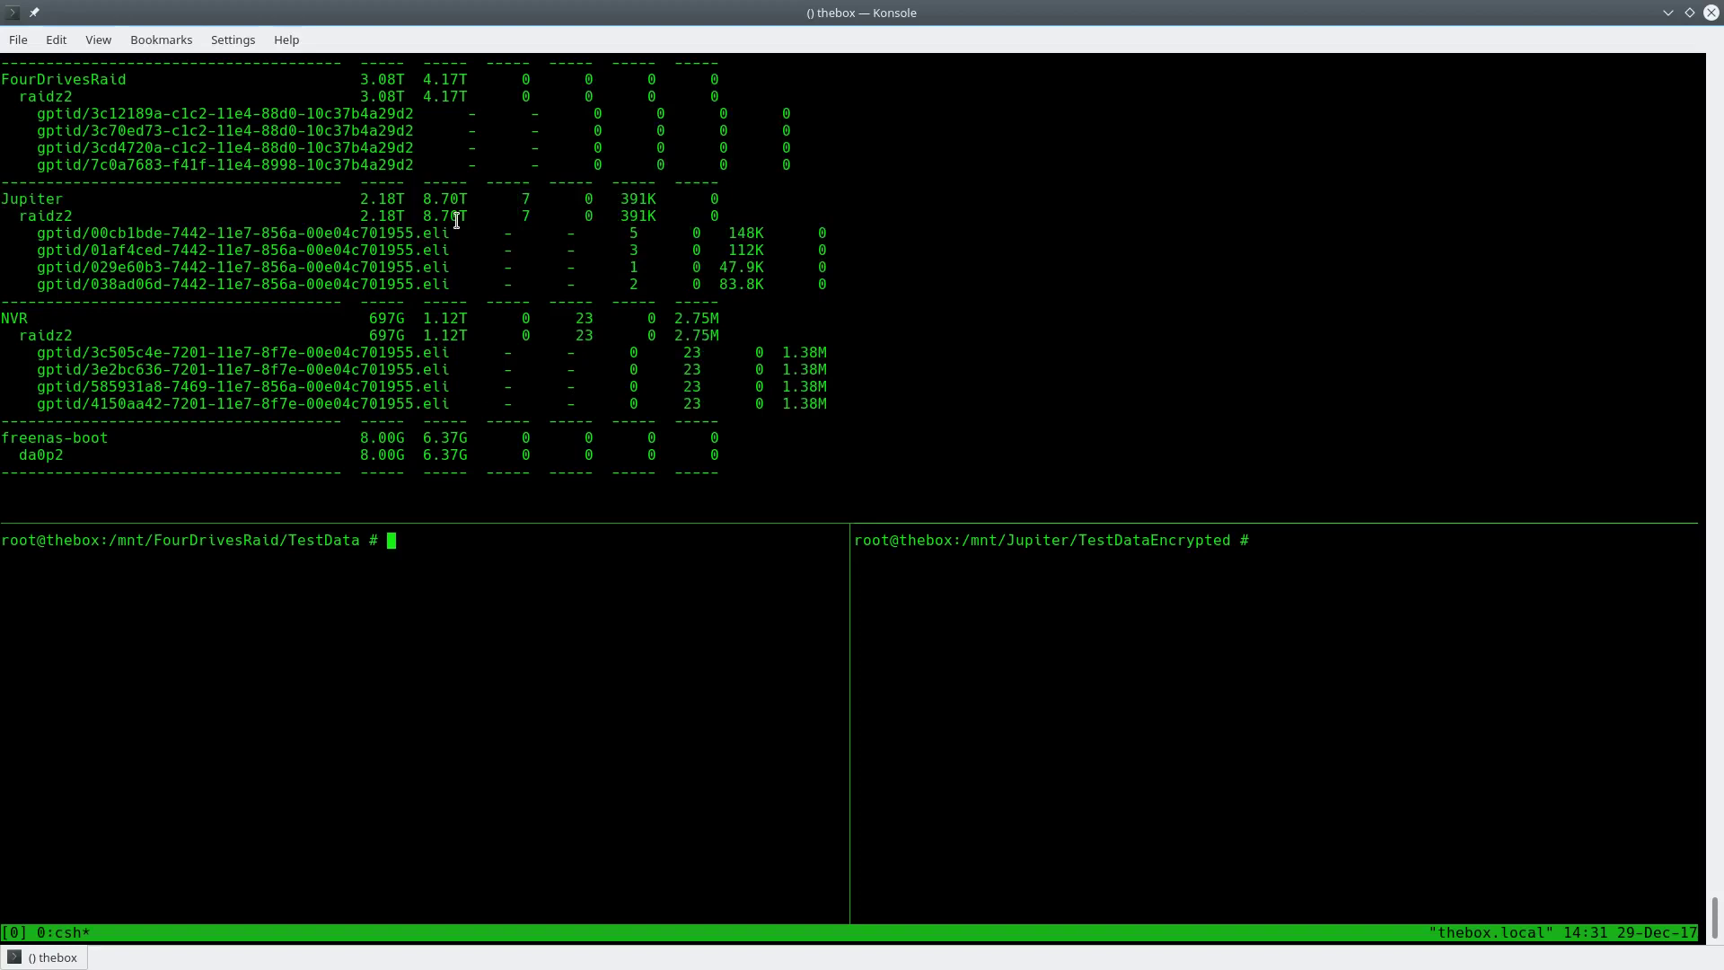
pyautogui.doubleClick(391, 130)
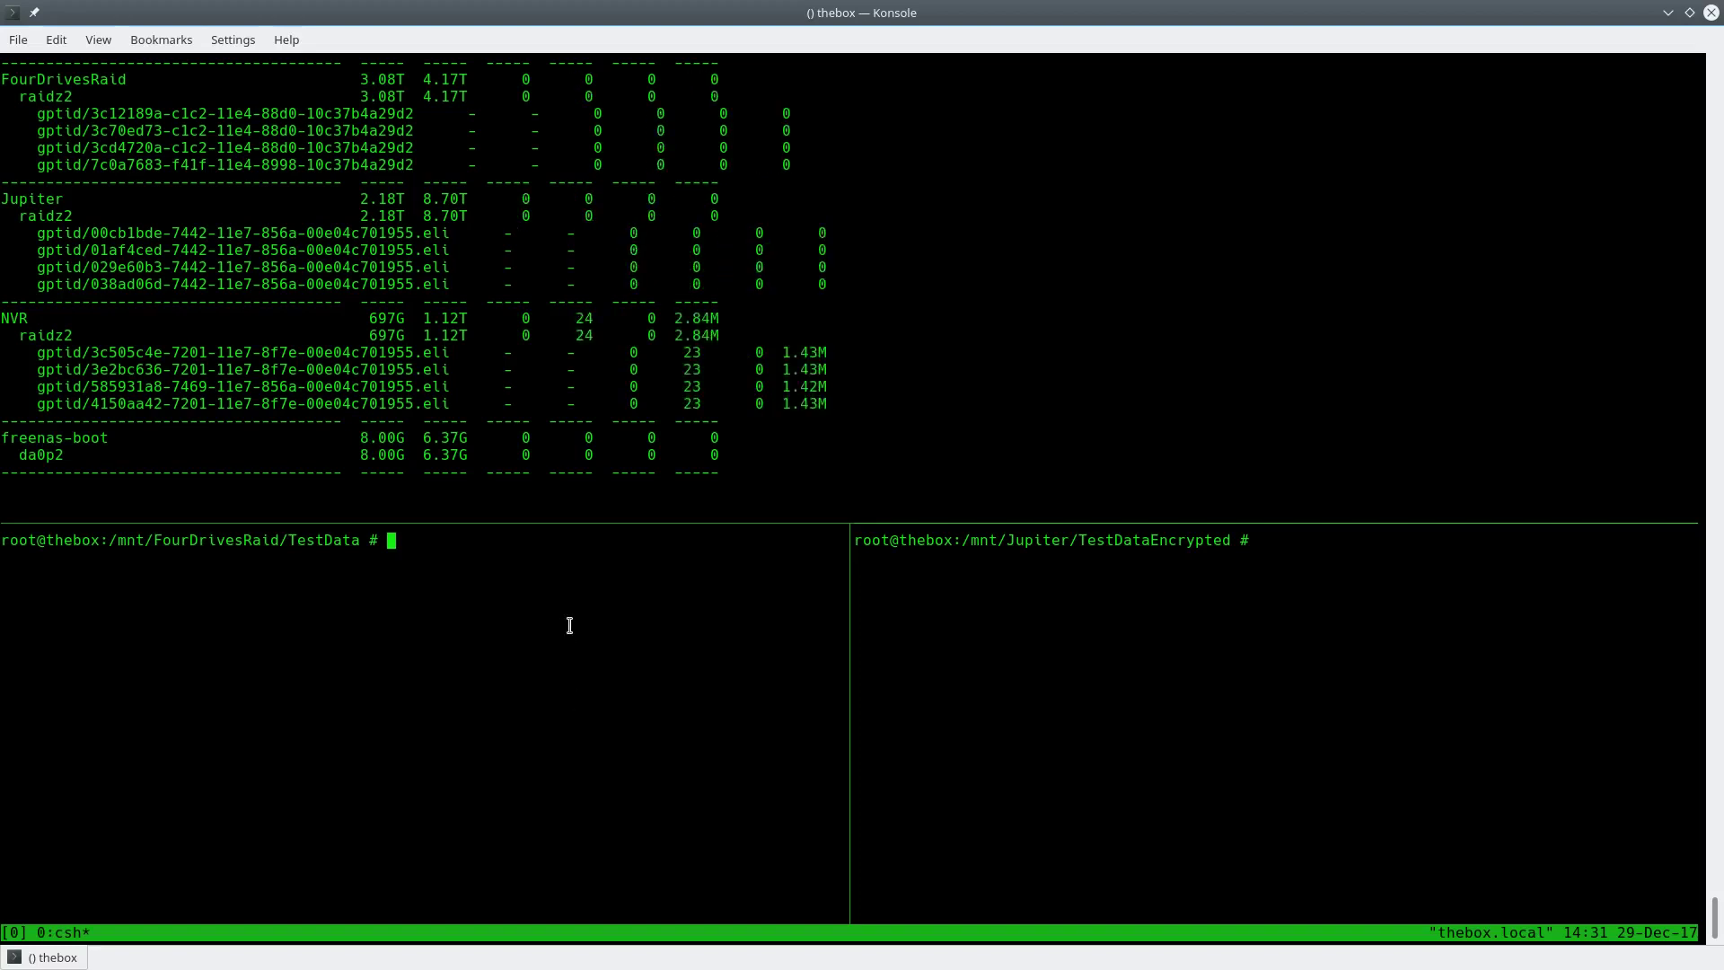
pyautogui.press('Up')
pyautogui.press('Up')
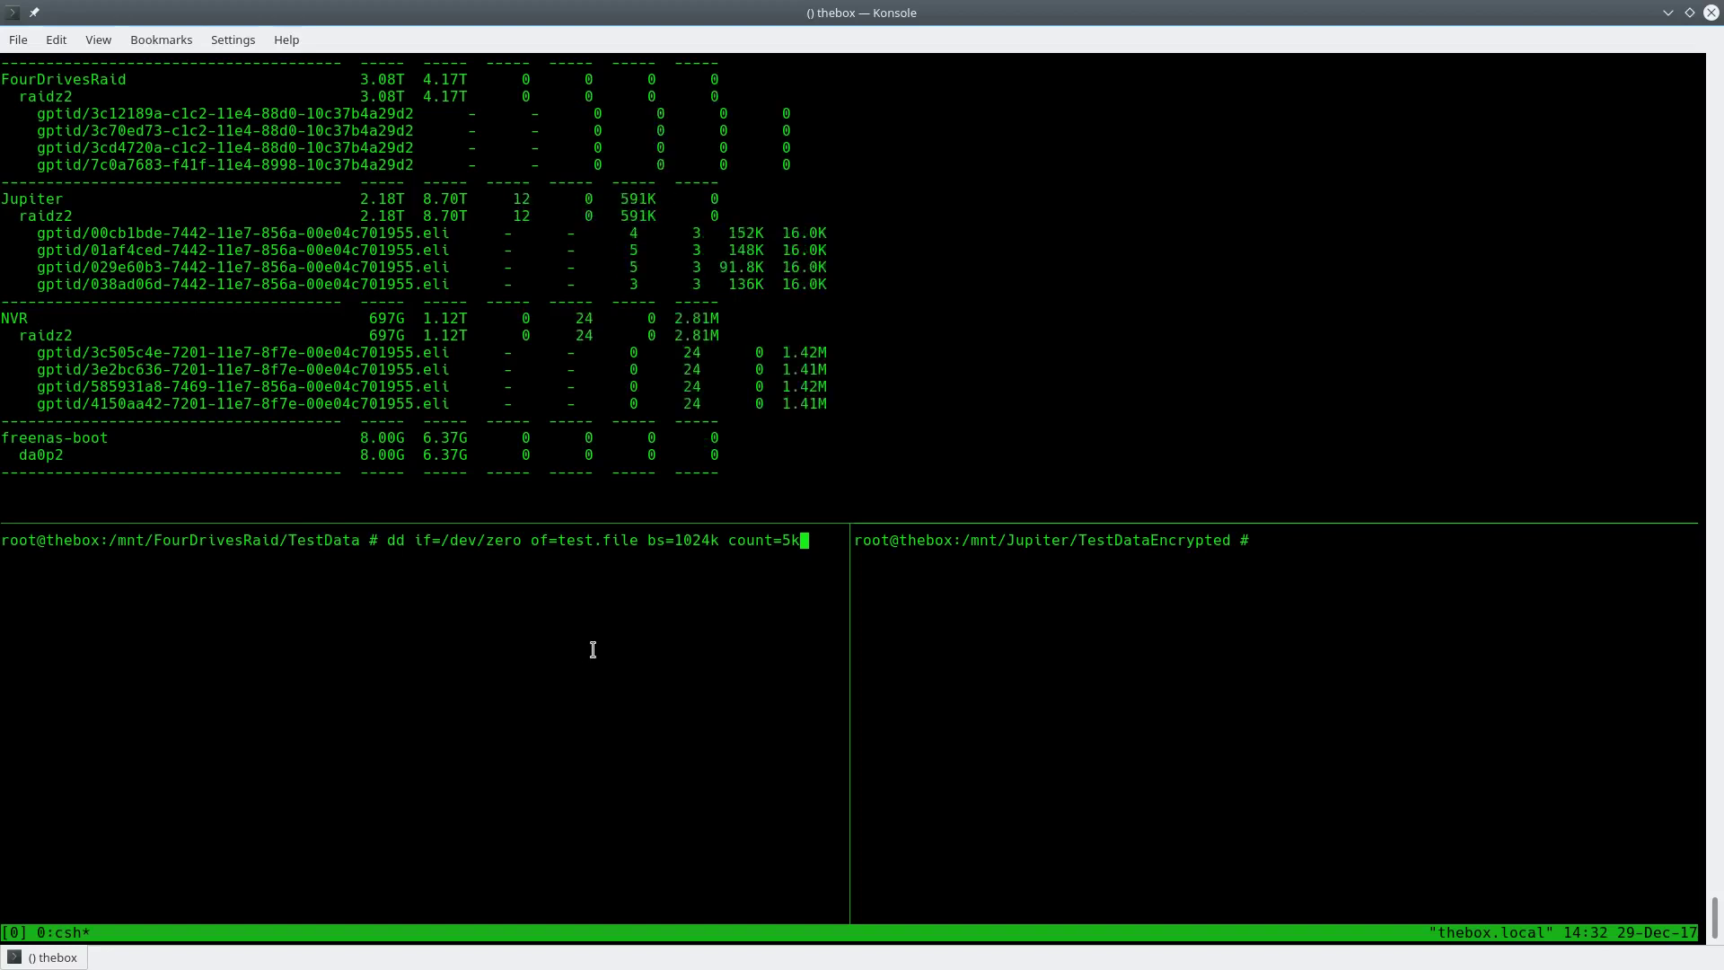
pyautogui.press('Return')
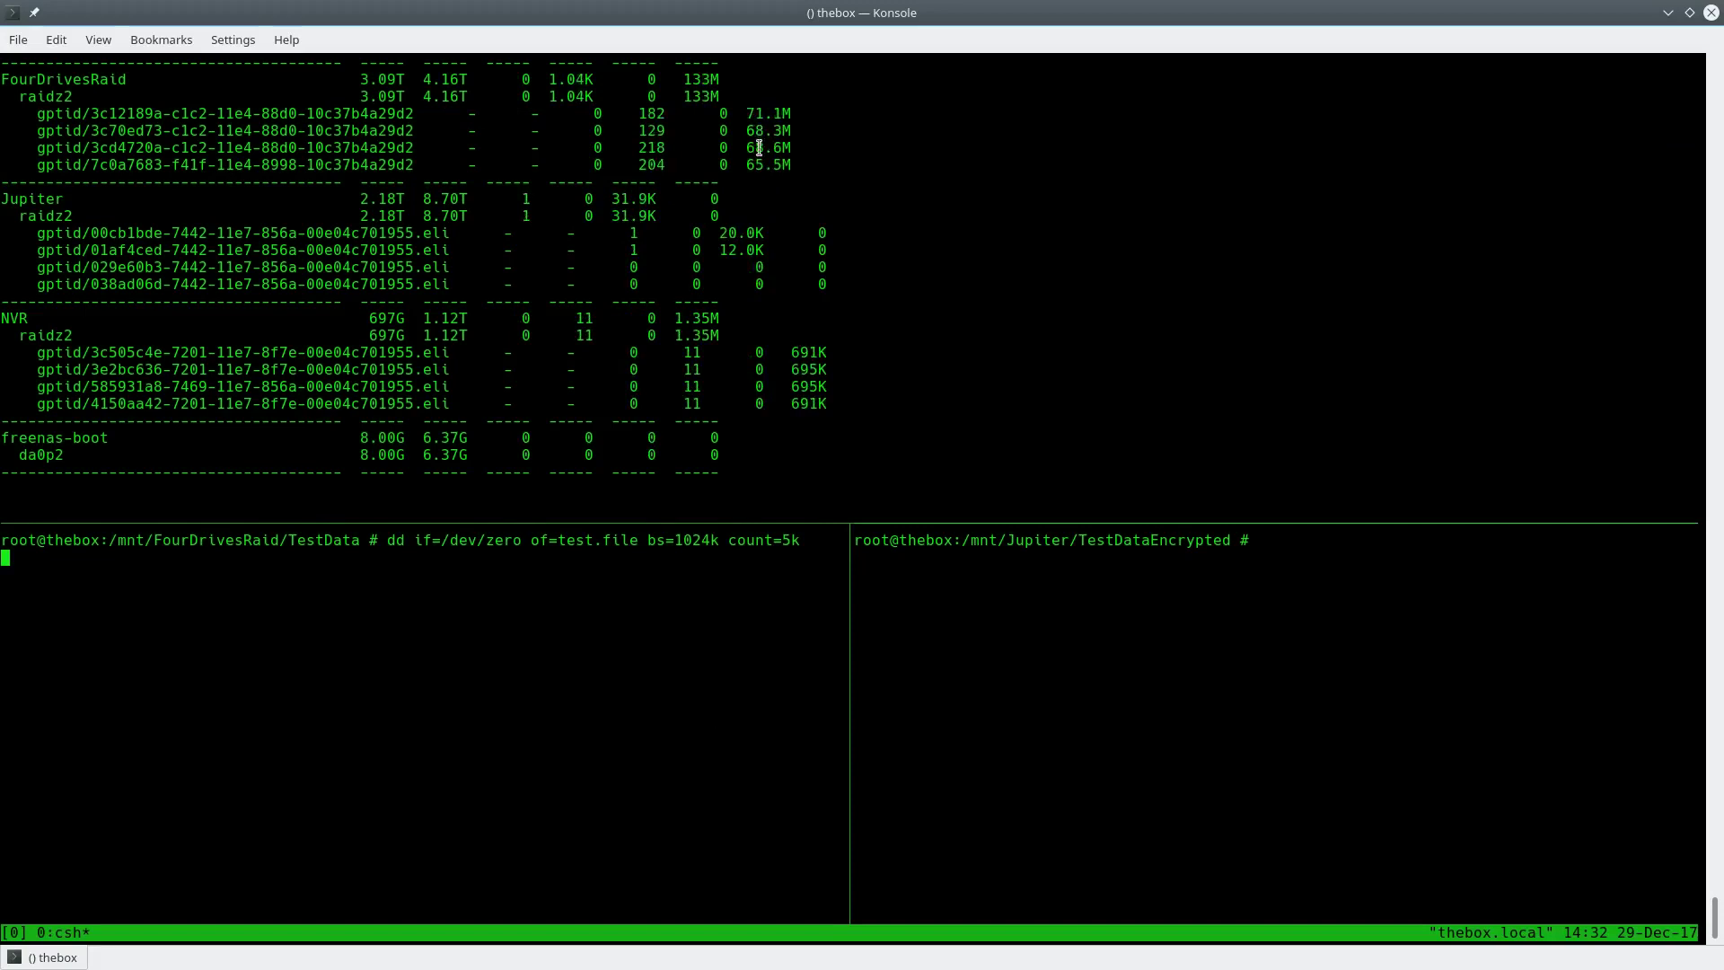
pyautogui.hotkey('ctrl', 'b')
pyautogui.press('Right')
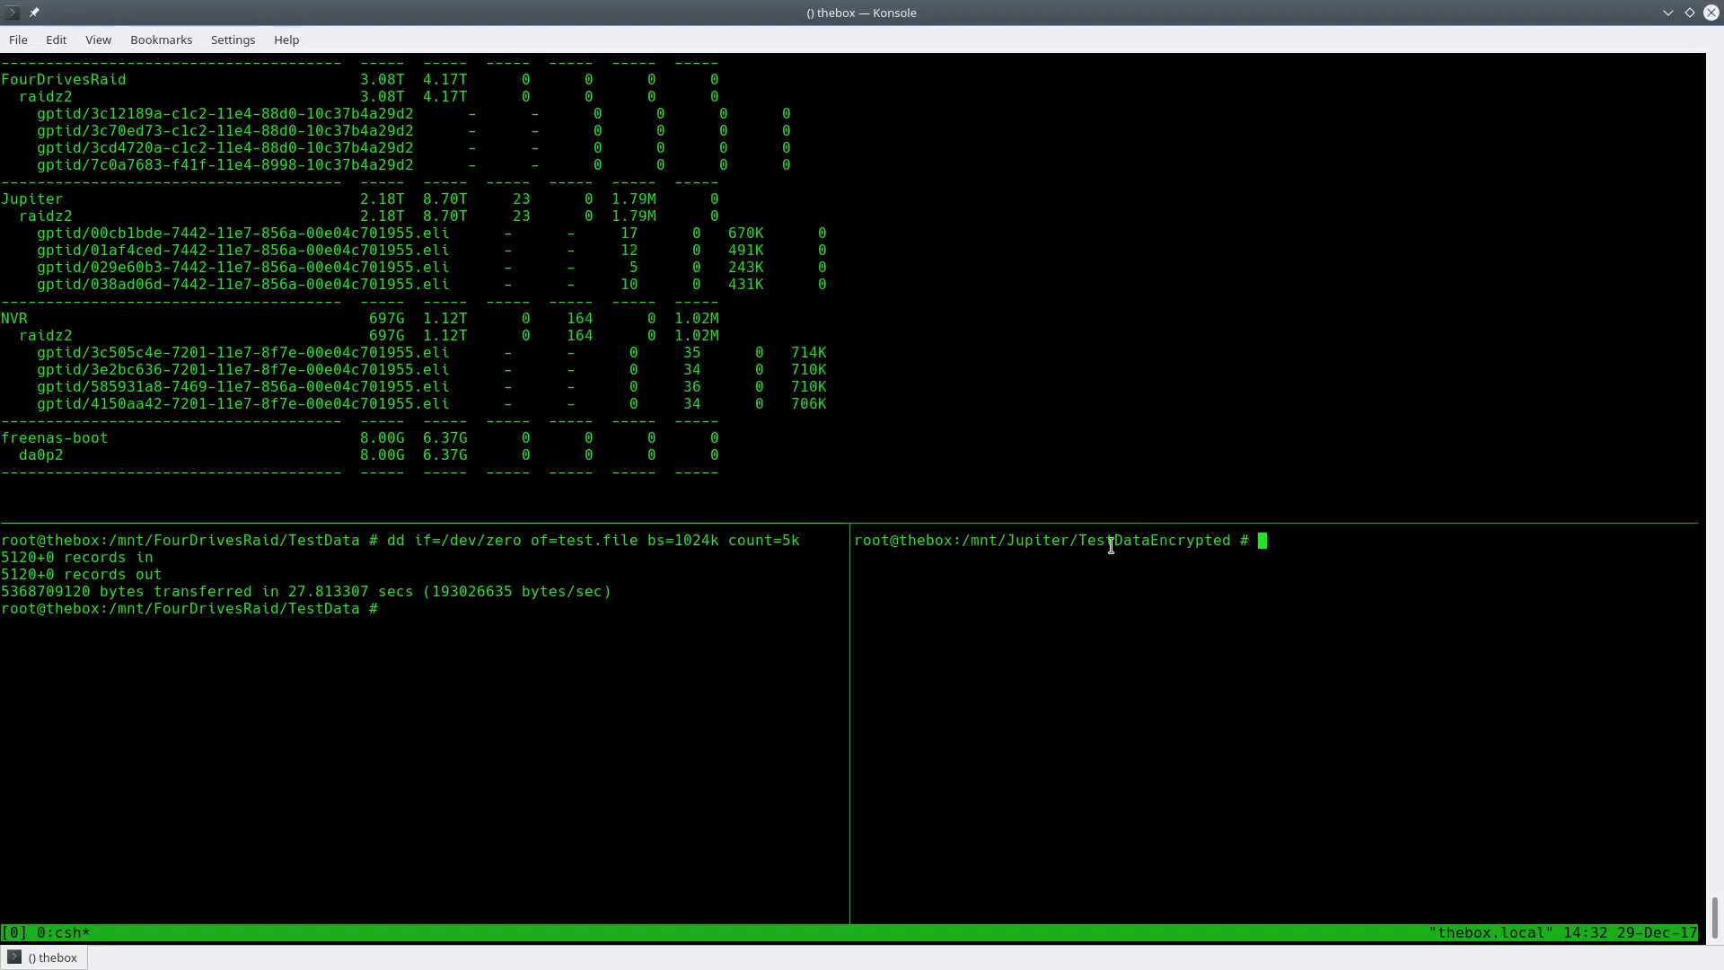
pyautogui.middleClick(1304, 629)
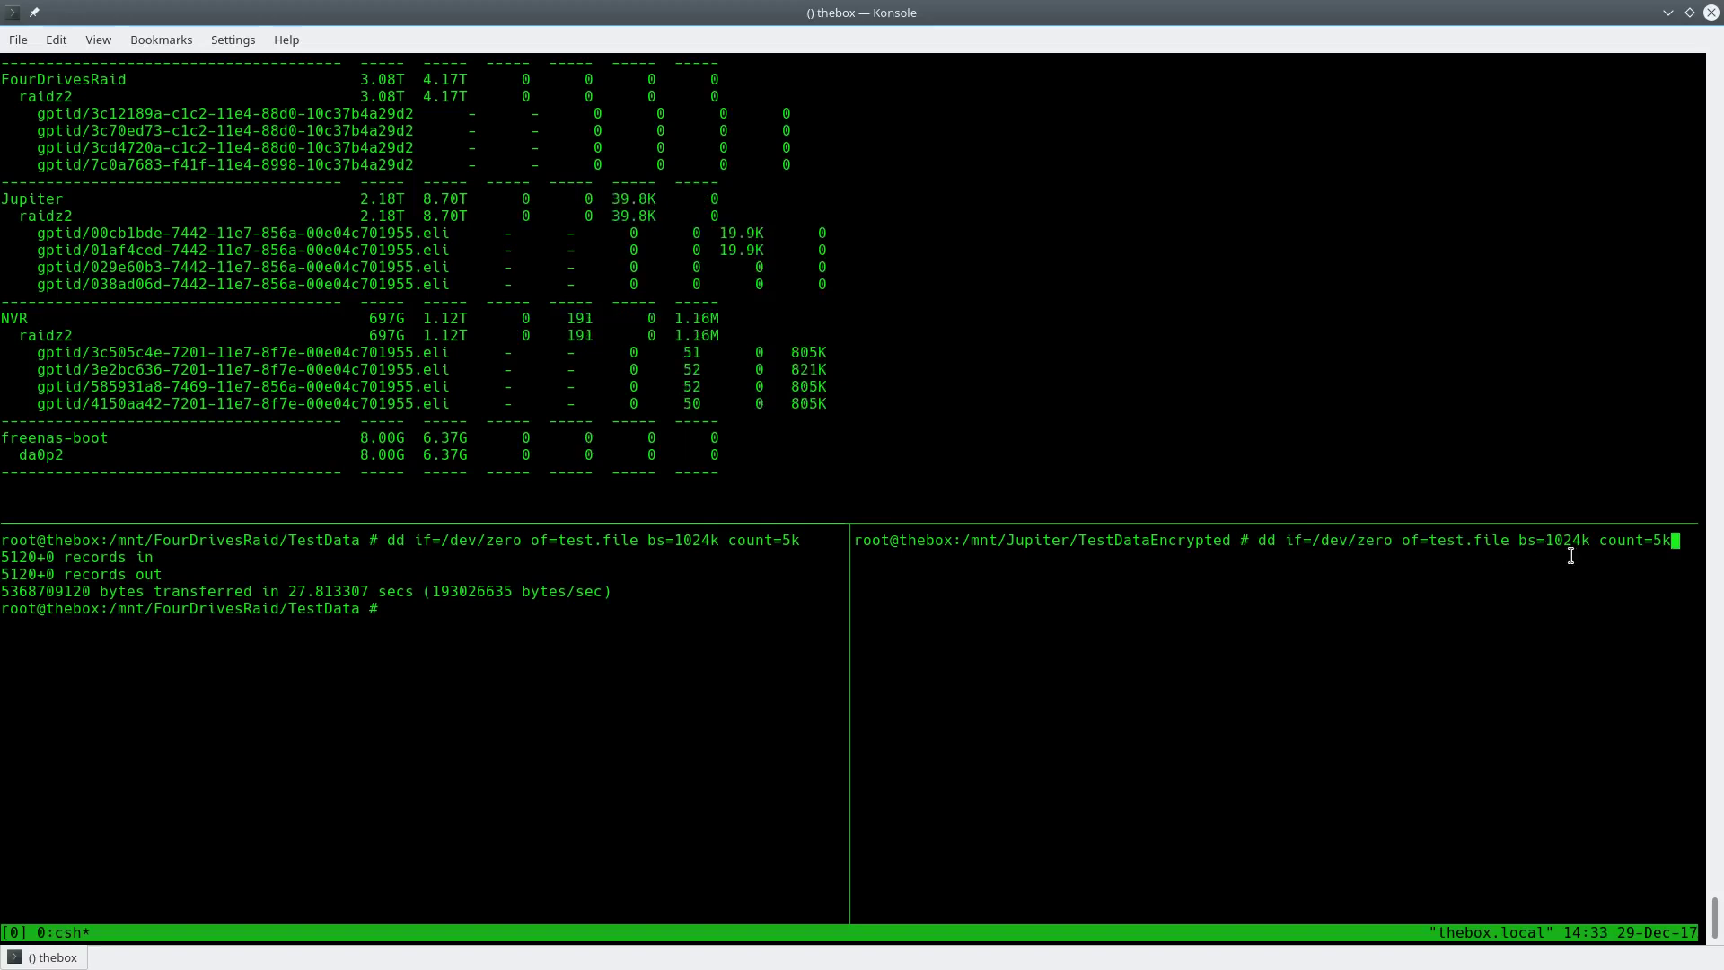
pyautogui.press('Return')
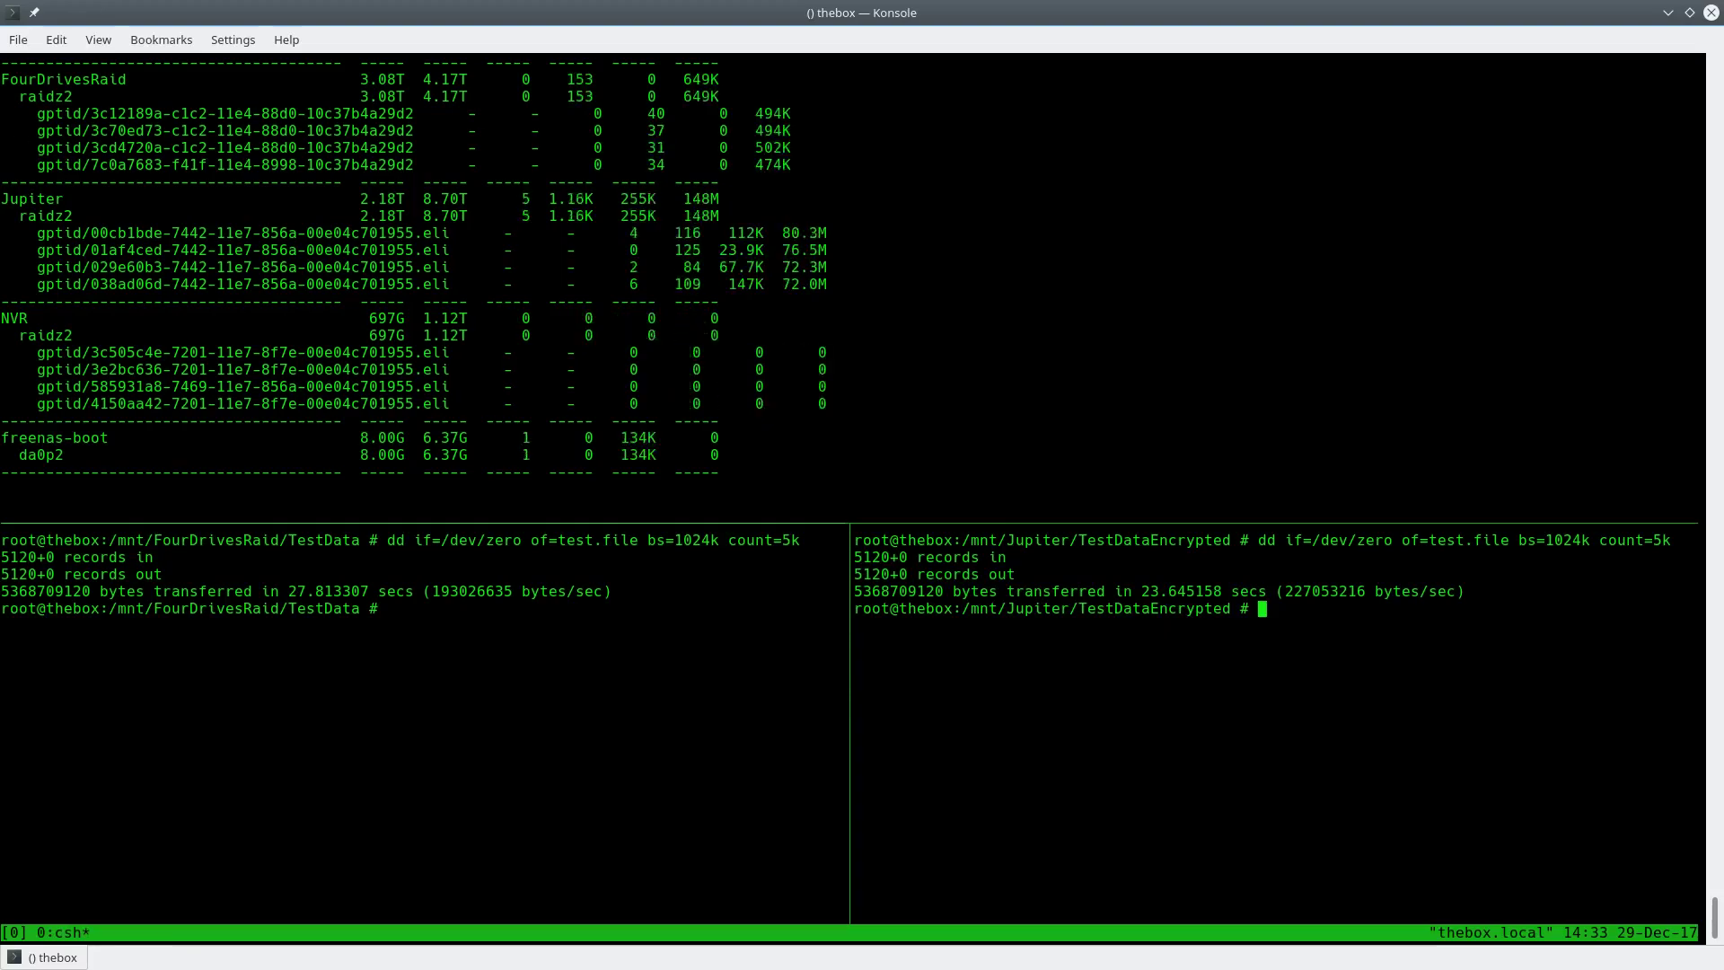
# Return to netdata to see the new CPU spike and 276,305 KB/s disk writes
pyautogui.hotkey('alt', 'Tab')
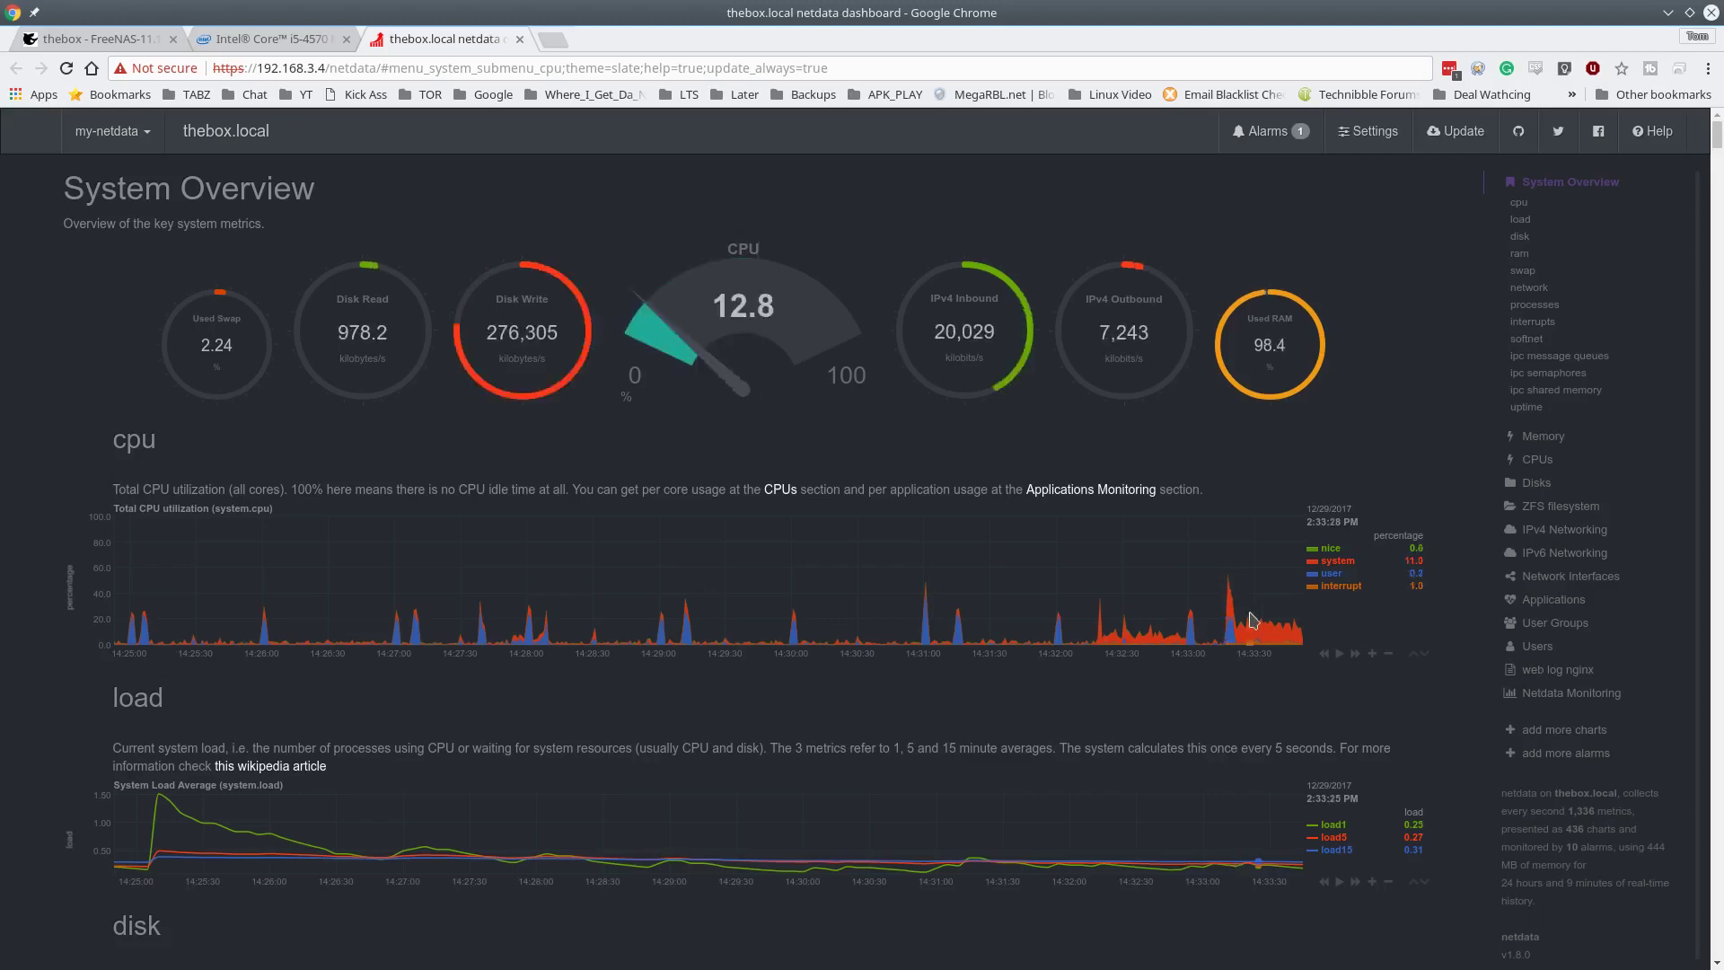
# Reset page zoom and narrow the CPU chart to 14:32–14:33:48, checking the 34.3% system peak
pyautogui.hotkey('ctrl', '+')
pyautogui.hotkey('ctrl', '-')
pyautogui.hotkey('ctrl', '-')
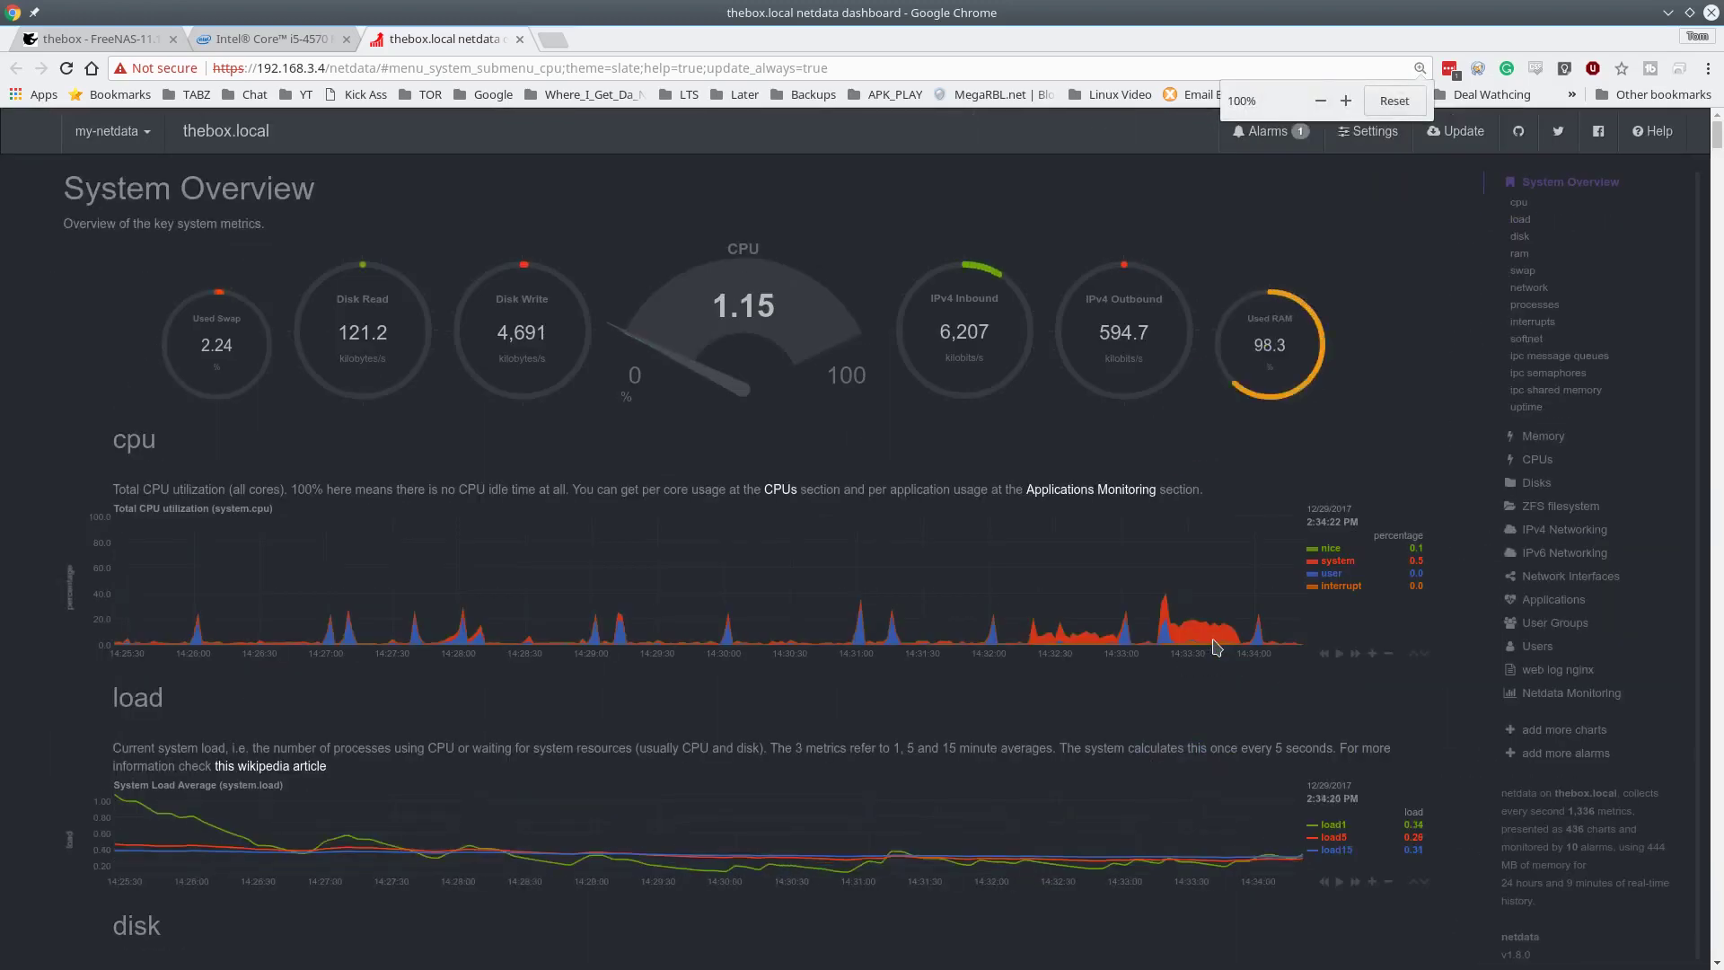
pyautogui.scroll(5, 1216, 647)
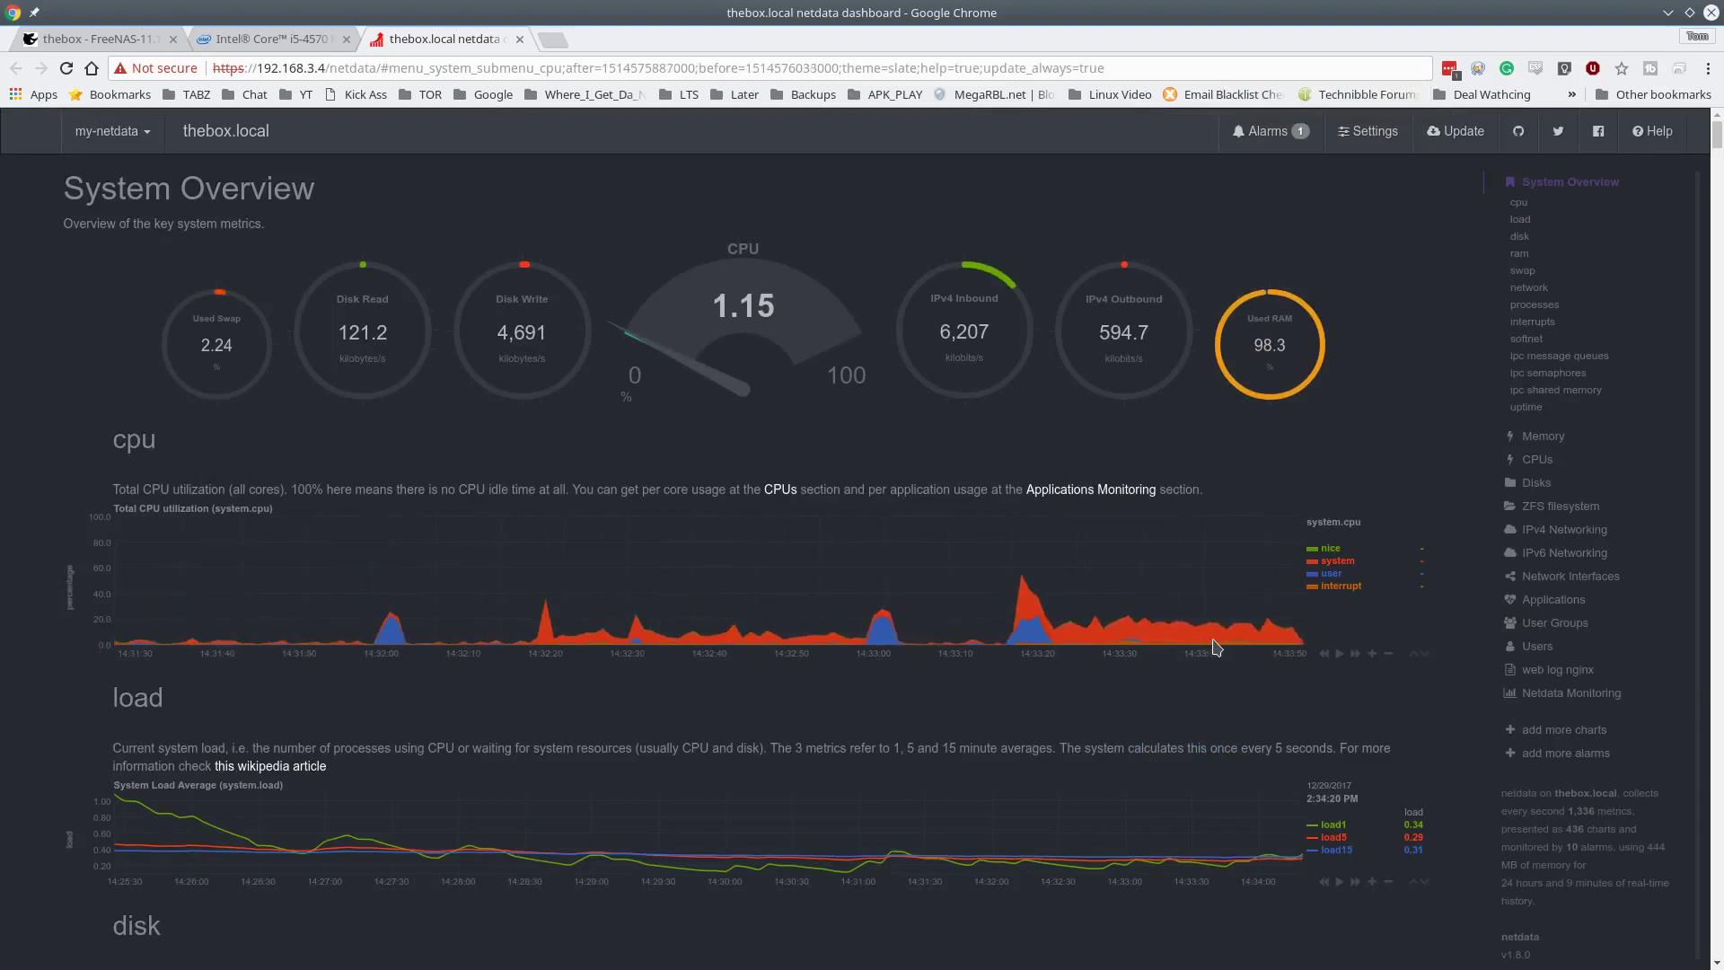
pyautogui.moveTo(968, 618)
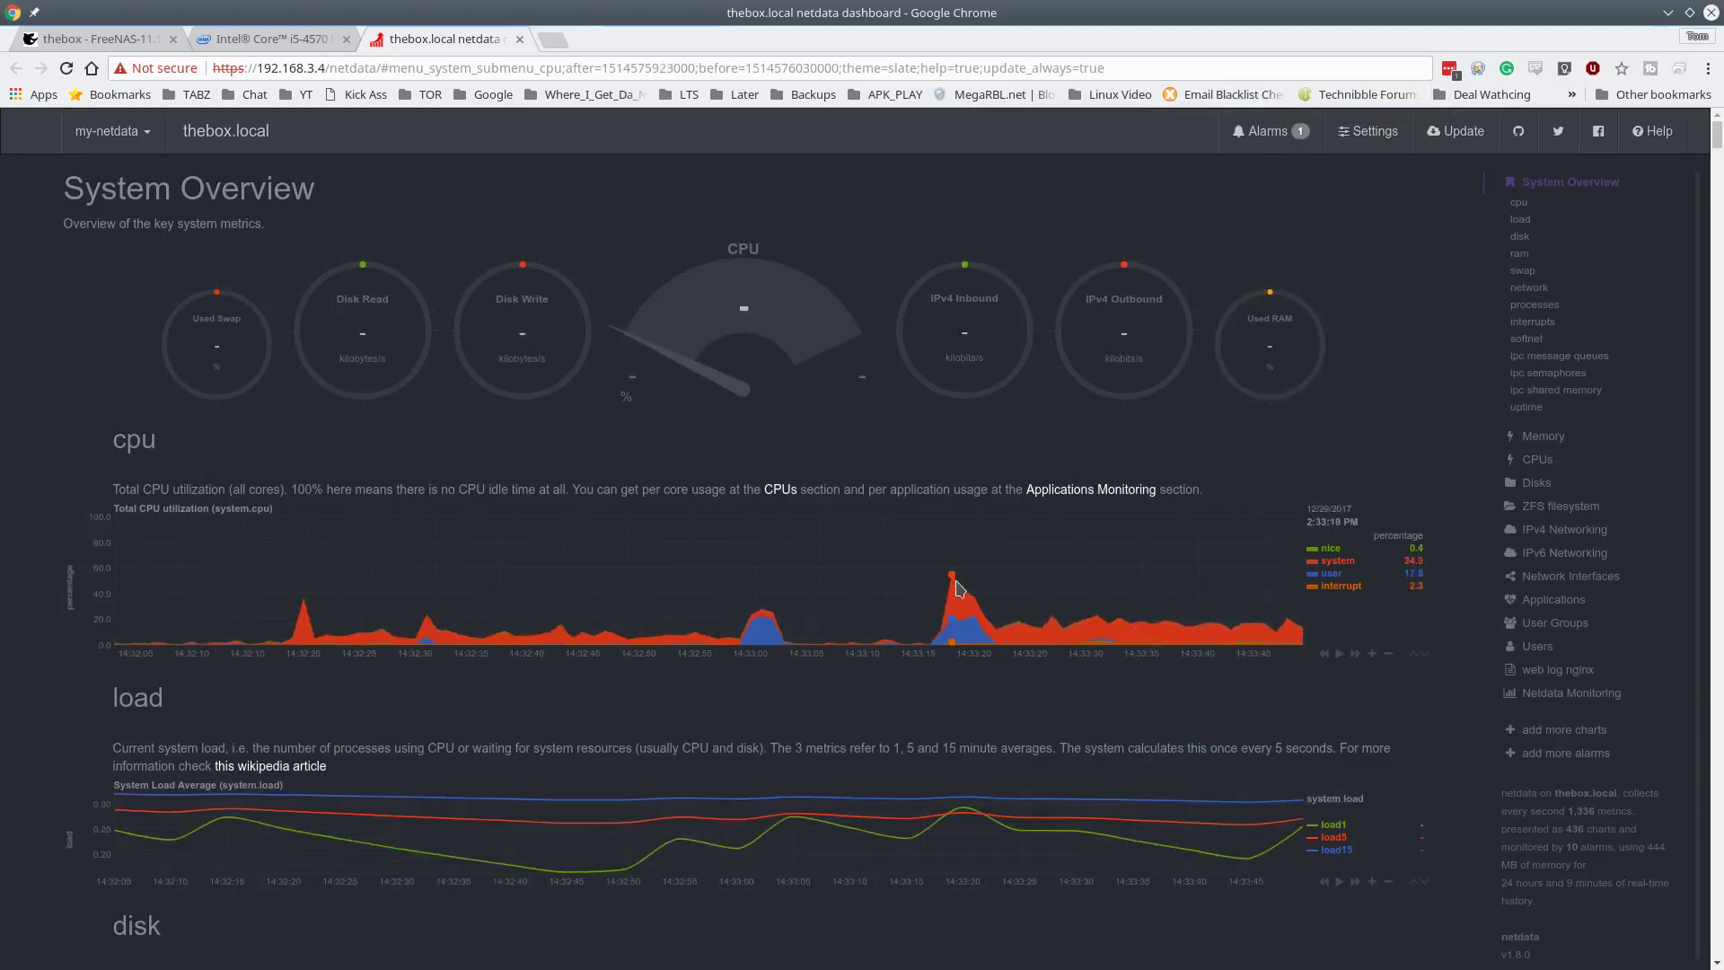